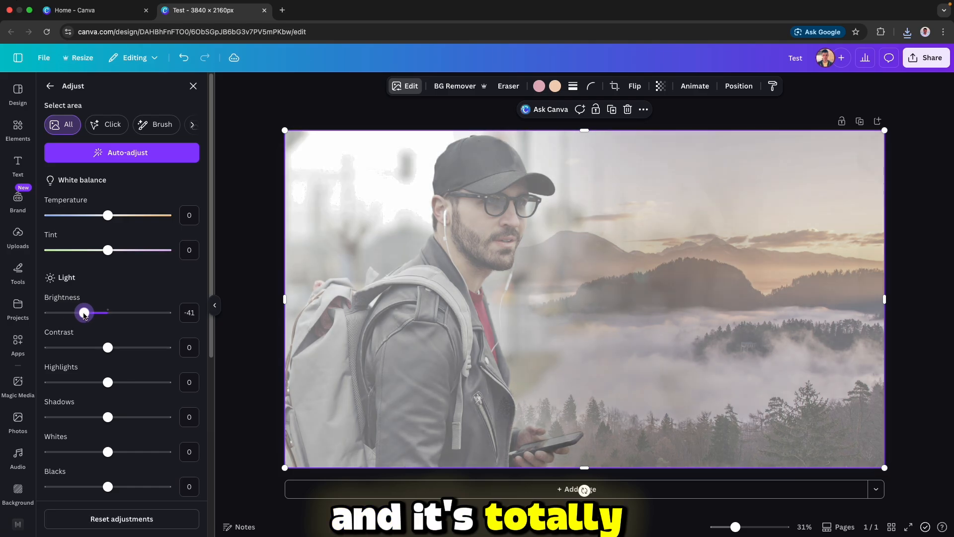
- Raise the blended image's contrast to 100 and increase its saturation and vibrance
left_click_drag(108, 348, 186, 347)
scroll(149, 343, "down", 5)
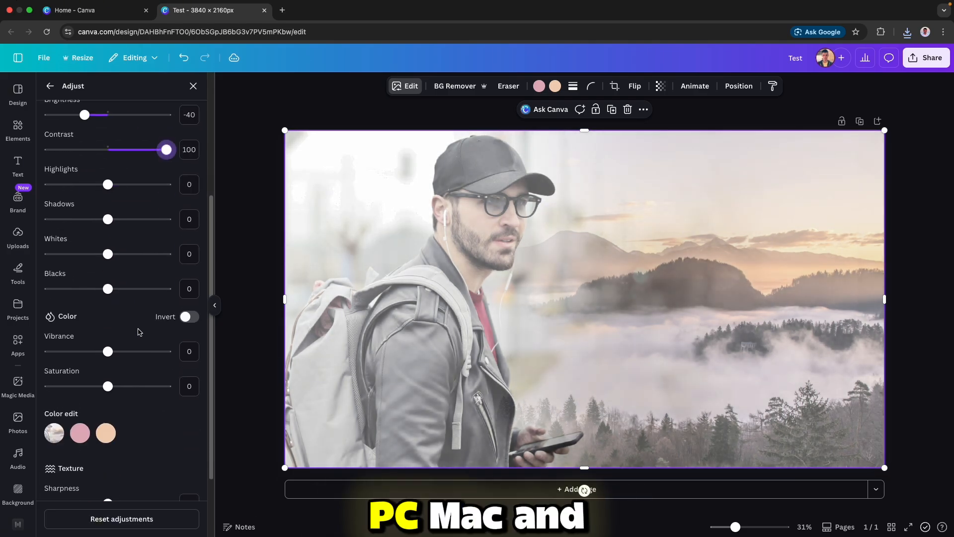
left_click_drag(108, 367, 144, 374)
mouse_move(108, 333)
left_mouse_down()
mouse_move(162, 334)
mouse_move(117, 341)
left_mouse_up()
- Slightly lower the whites, blacks and shadows of the blended image
left_click_drag(108, 235, 97, 236)
mouse_move(108, 270)
left_mouse_down()
mouse_move(117, 271)
mouse_move(104, 271)
left_mouse_up()
left_click_drag(107, 201, 101, 202)
scroll(128, 239, "up", 2)
scroll(128, 242, "down", 3)
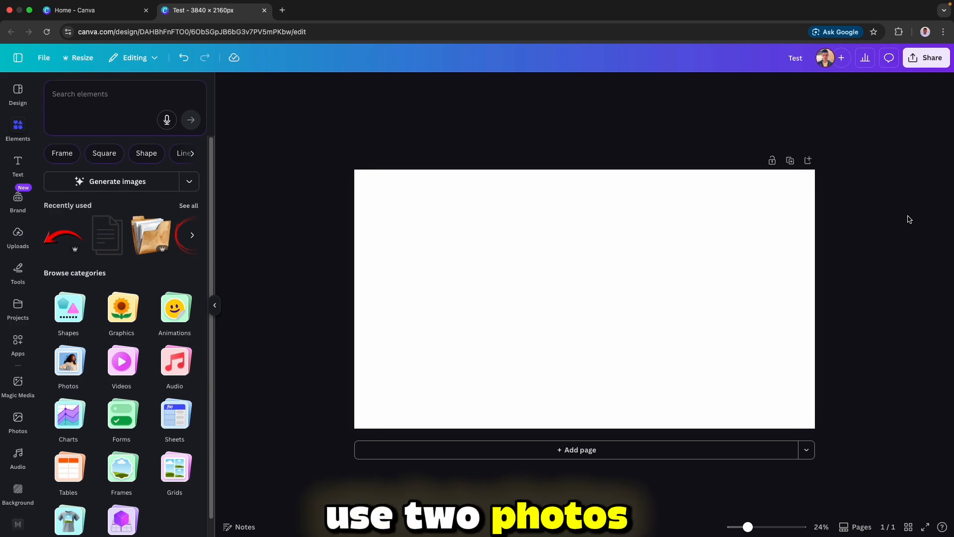
- Add a second blank page and place the uploaded photo of the man with a backpack on page 1, enlarged to fill it
left_click(614, 449)
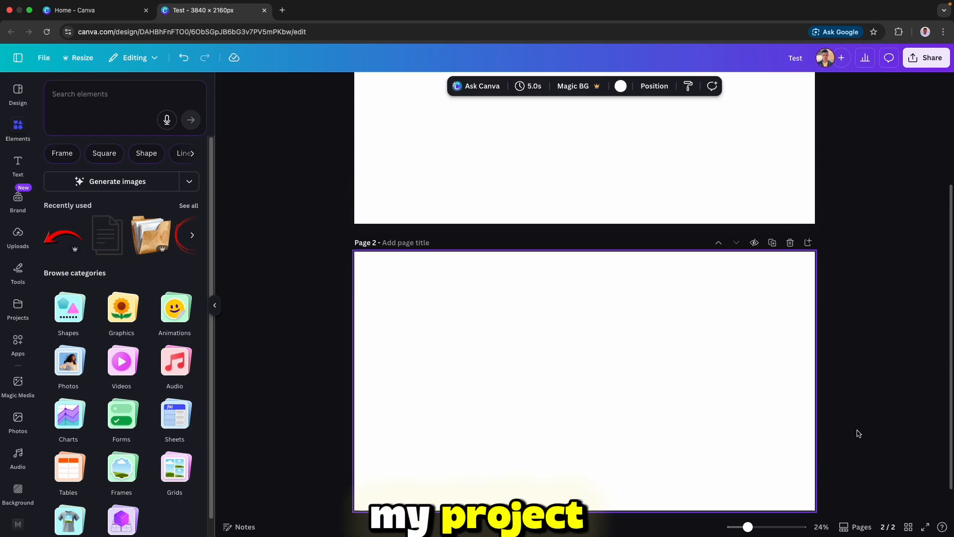
scroll(858, 434, "up", 3)
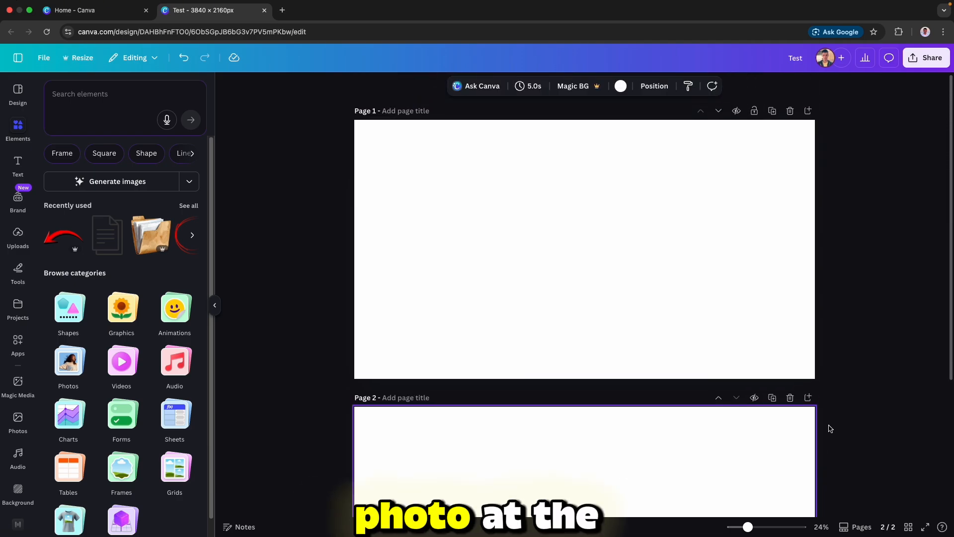
left_click(19, 238)
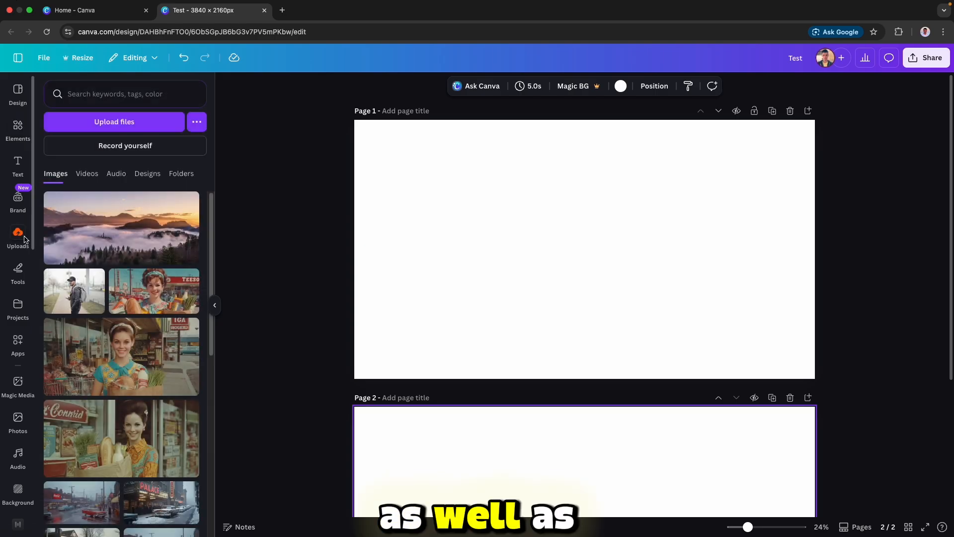
left_click(75, 293)
left_click_drag(520, 461, 420, 141)
left_click_drag(614, 312, 941, 532)
left_click_drag(621, 299, 647, 242)
left_click_drag(380, 281, 312, 280)
left_click_drag(402, 270, 437, 274)
left_click(271, 254)
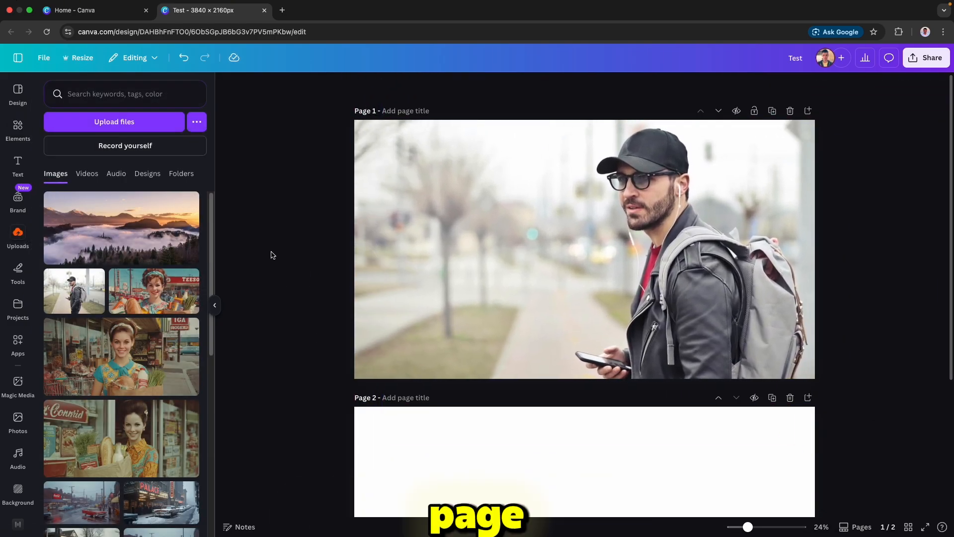
- Place the uploaded misty mountain sunset photo on page 2 and enlarge it to cover the whole page
scroll(271, 254, "down", 4)
left_click(121, 227)
left_click_drag(500, 299, 444, 251)
left_click_drag(699, 381, 905, 535)
left_click_drag(750, 419, 638, 419)
- Flip the man's photo on page 1 horizontally and reposition it so he stands on the left half
scroll(636, 418, "up", 3)
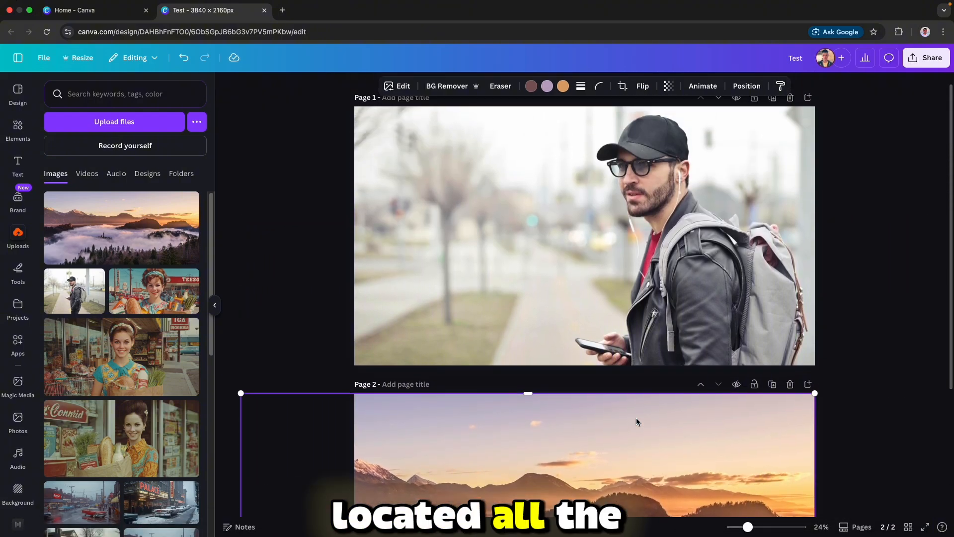
left_click(637, 254)
left_click(642, 86)
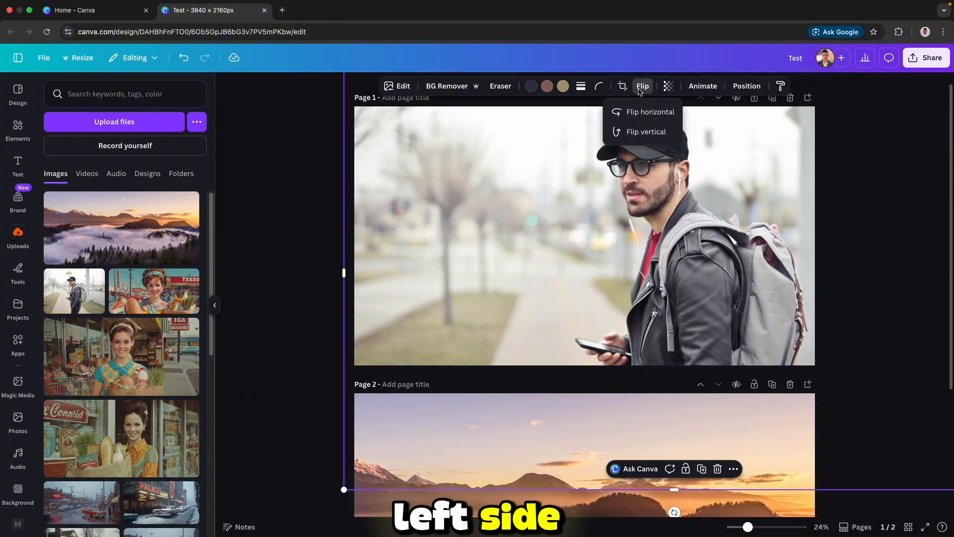
left_click(648, 112)
left_click_drag(394, 192, 332, 192)
left_click(852, 278)
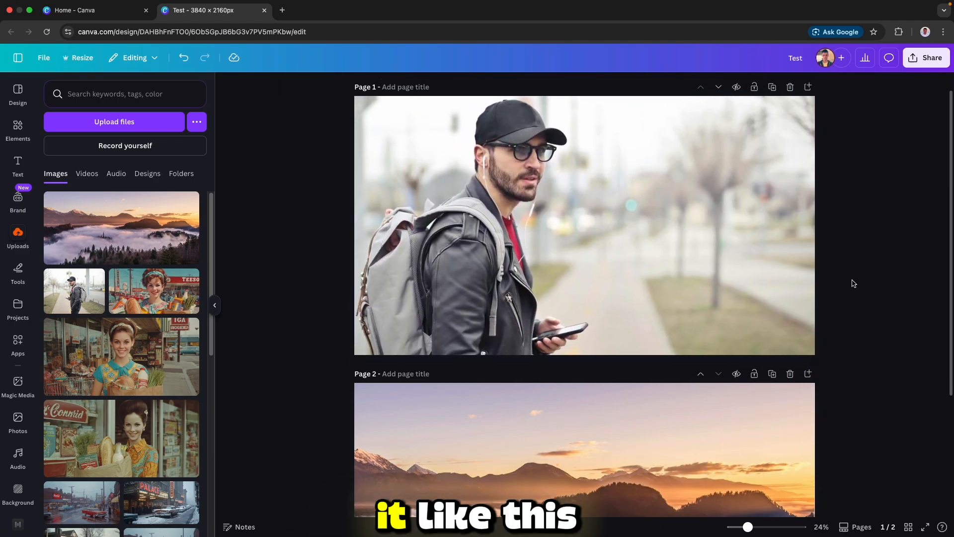
- Widen the landscape photo on page 2 slightly beyond the page's right edge
scroll(852, 279, "down", 4)
left_click(769, 316)
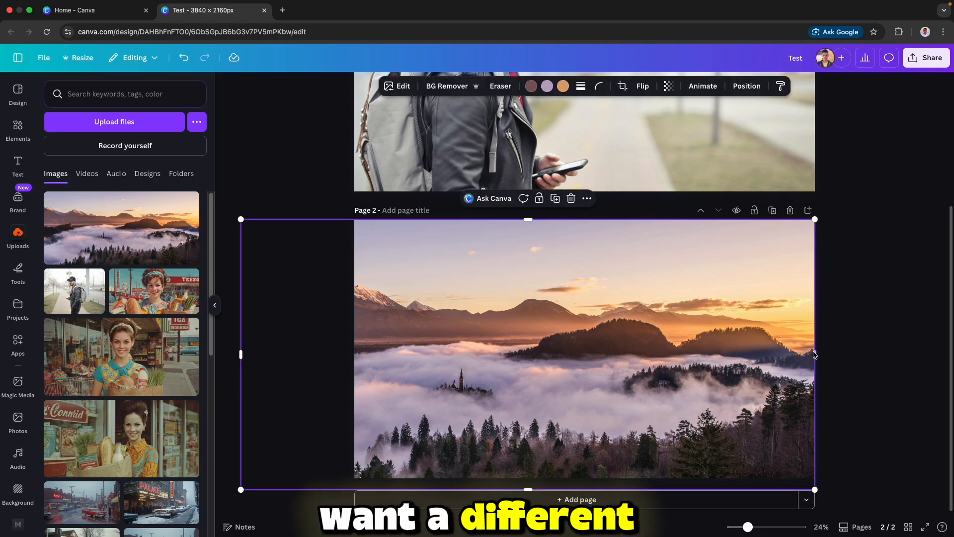
left_click_drag(815, 354, 833, 353)
left_click(862, 340)
scroll(863, 343, "up", 4)
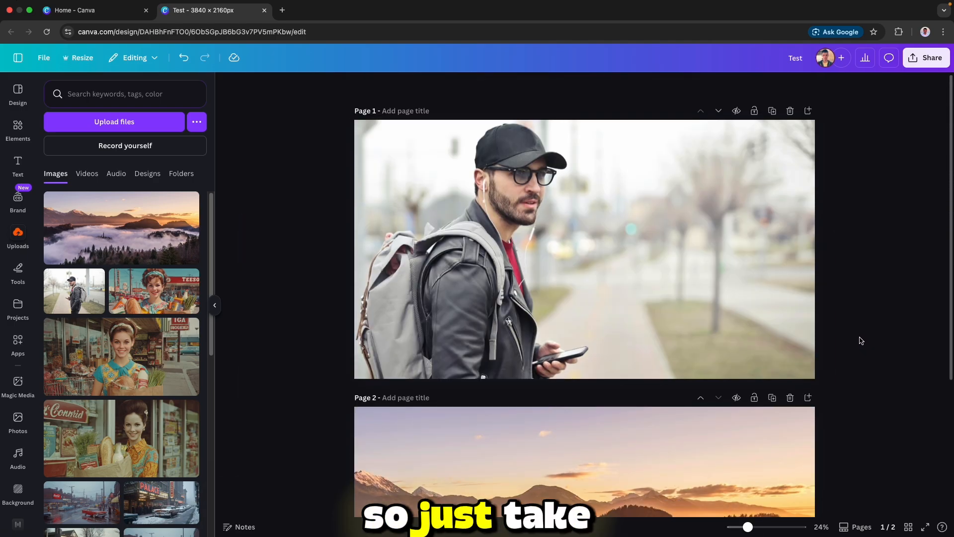
- Search the elements for "white gradient", limit the results to graphics and add the bottom-heavy white fade to page 1
left_click(32, 128)
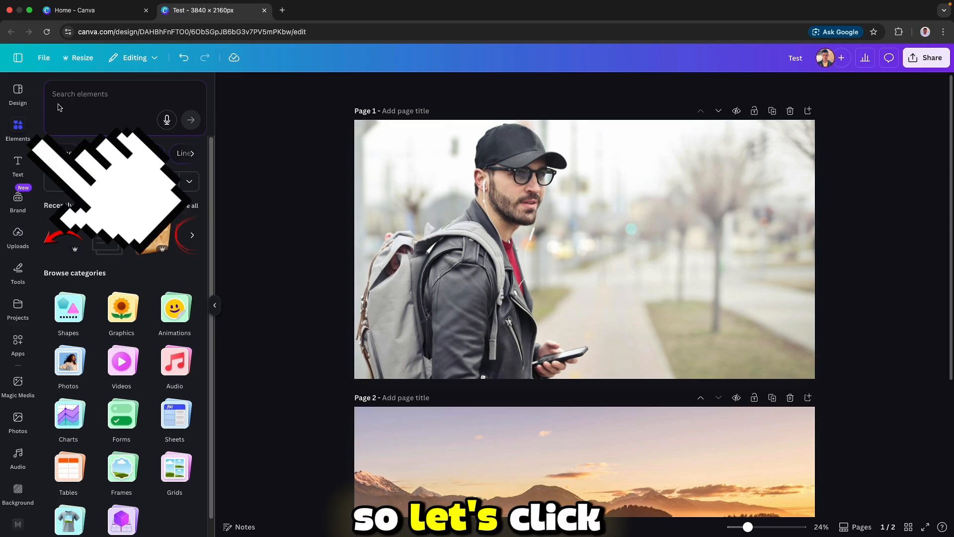
left_click(59, 107)
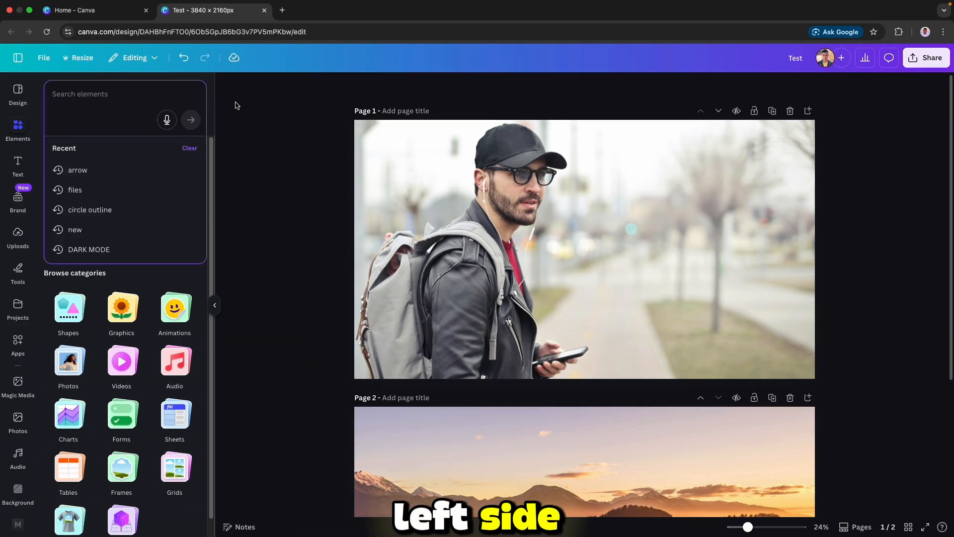
type("white gradient")
key("Return")
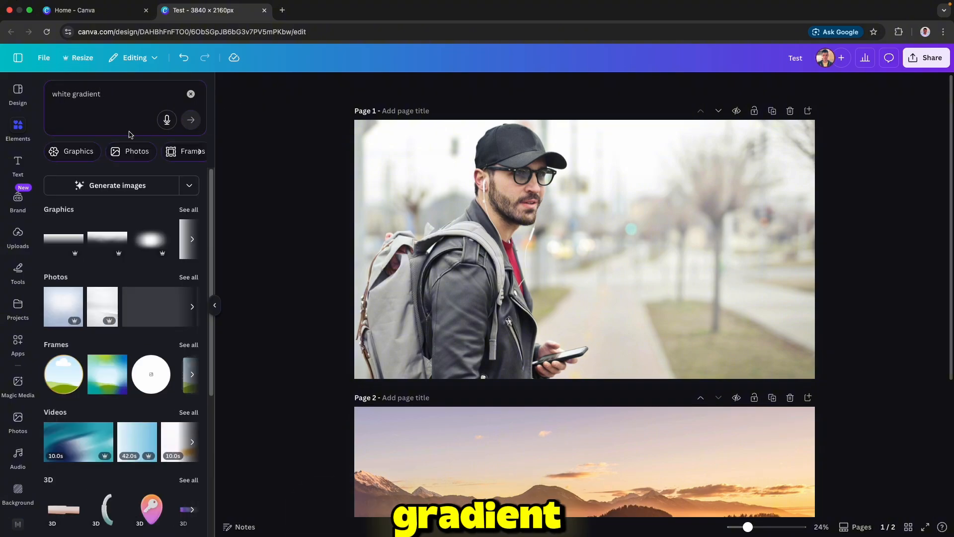
left_click(72, 155)
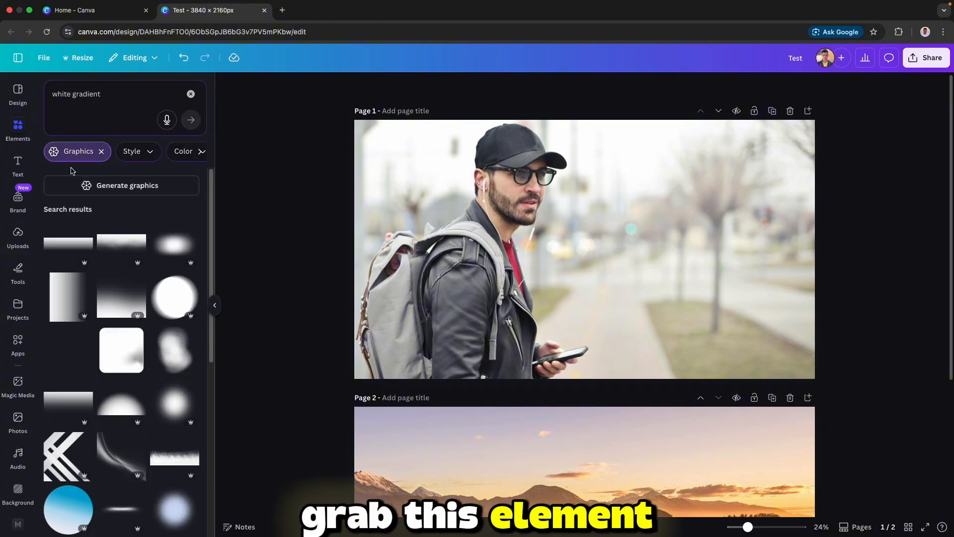
left_click(109, 300)
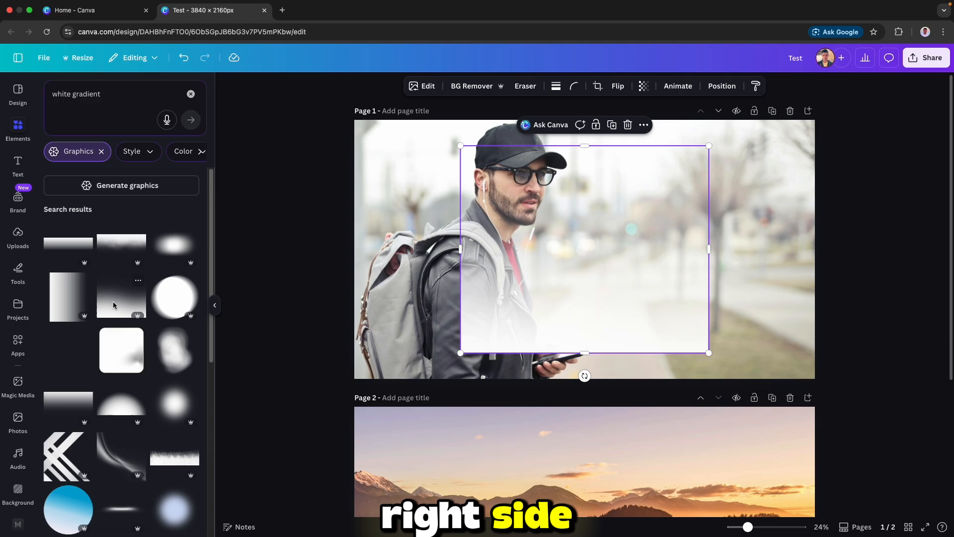
- Rotate the gradient a quarter turn so its white side faces right, and enlarge it against page 1's right edge at full page height
left_click_drag(584, 376, 711, 249)
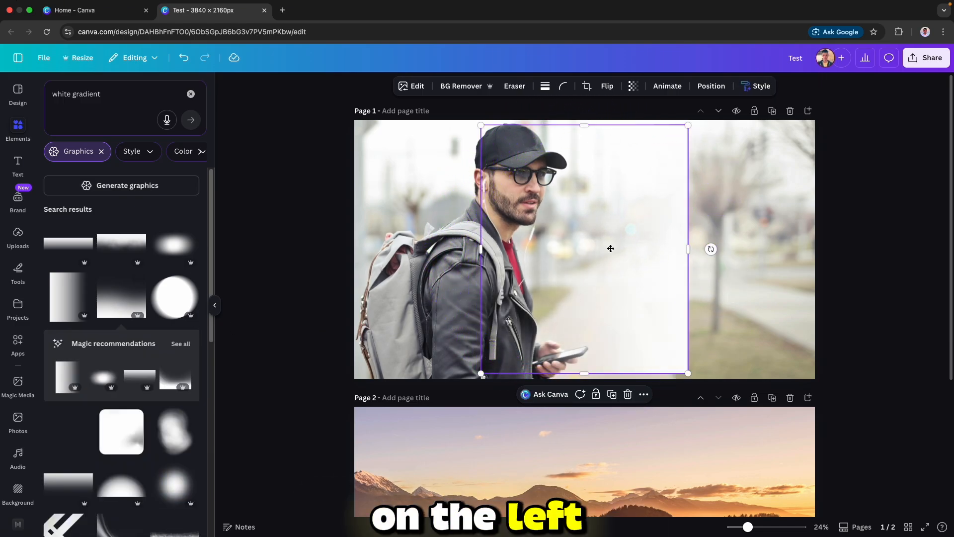
left_click_drag(611, 248, 742, 243)
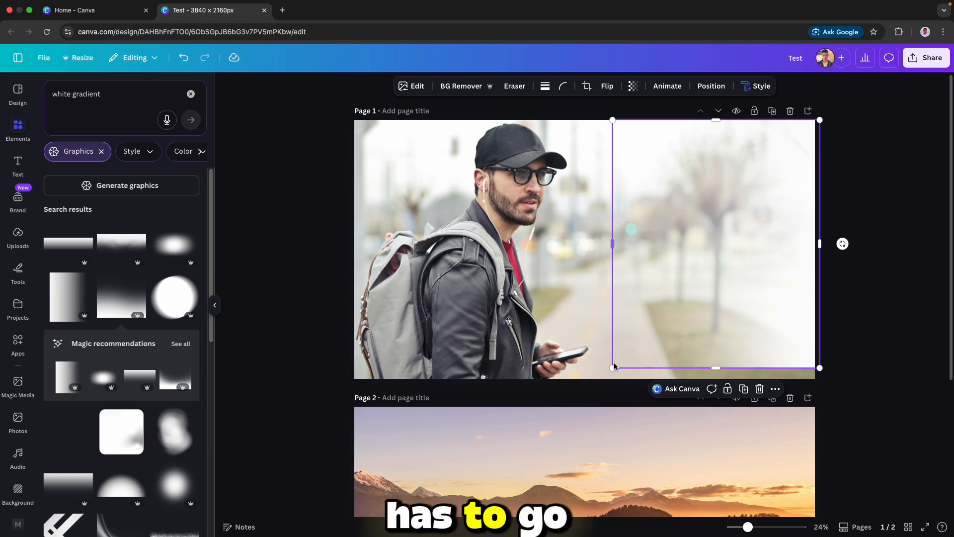
left_click_drag(615, 366, 585, 379)
left_click_drag(703, 311, 697, 304)
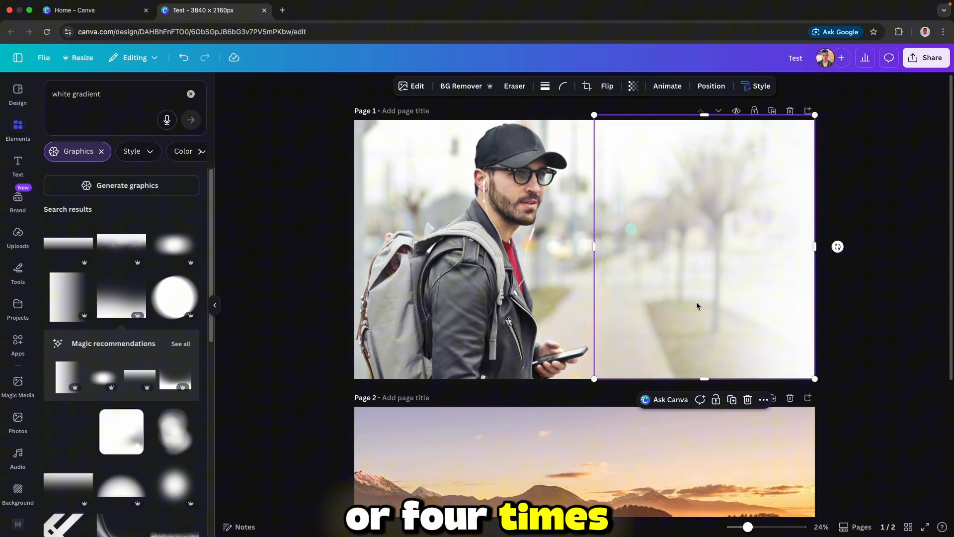
- Duplicate the gradient twice on page 1, offsetting each copy slightly left to strengthen the white fade
left_click(732, 401)
left_click_drag(739, 341, 719, 323)
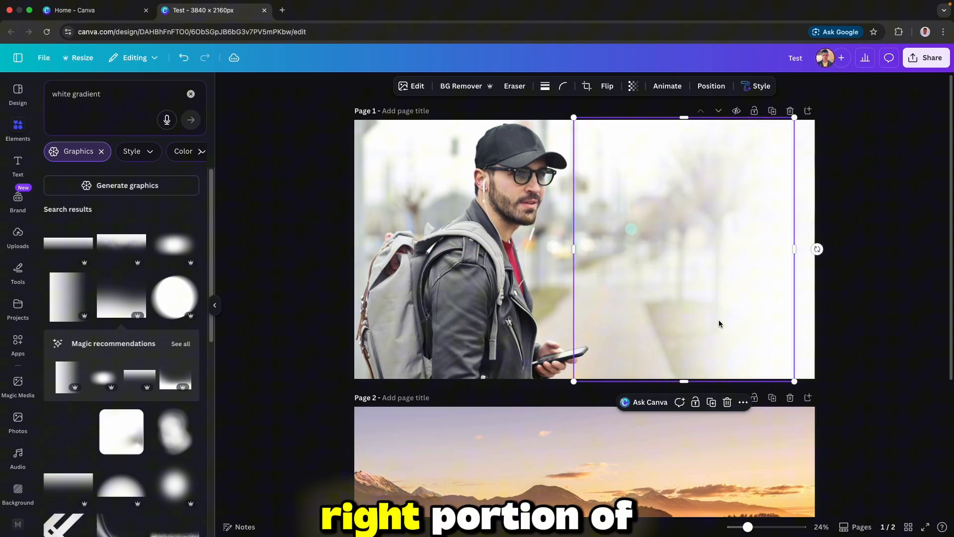
left_click(712, 403)
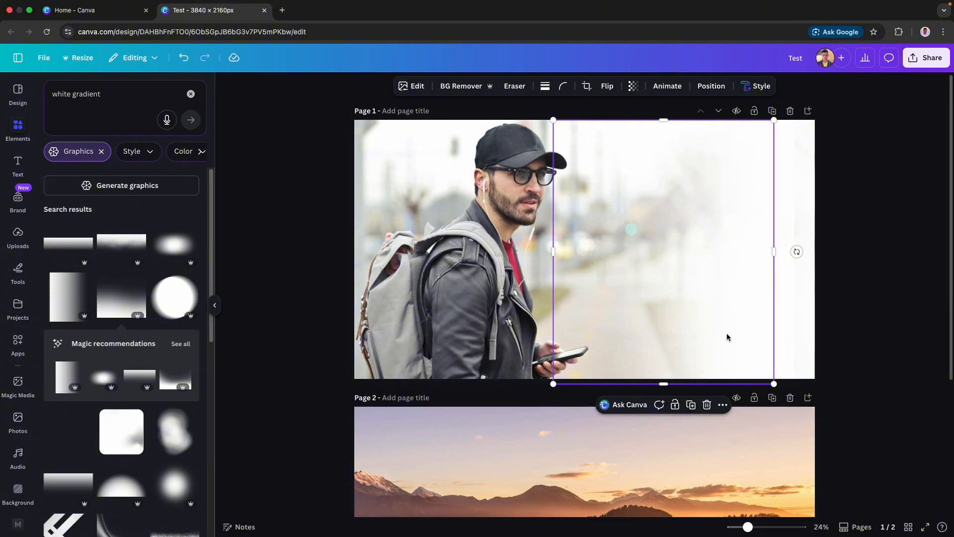
- Select all the gradient copies on page 1 and group them
mouse_move(748, 527)
left_mouse_down()
mouse_move(734, 528)
mouse_move(748, 527)
left_mouse_up()
left_click_drag(855, 294, 663, 295)
right_click(664, 234)
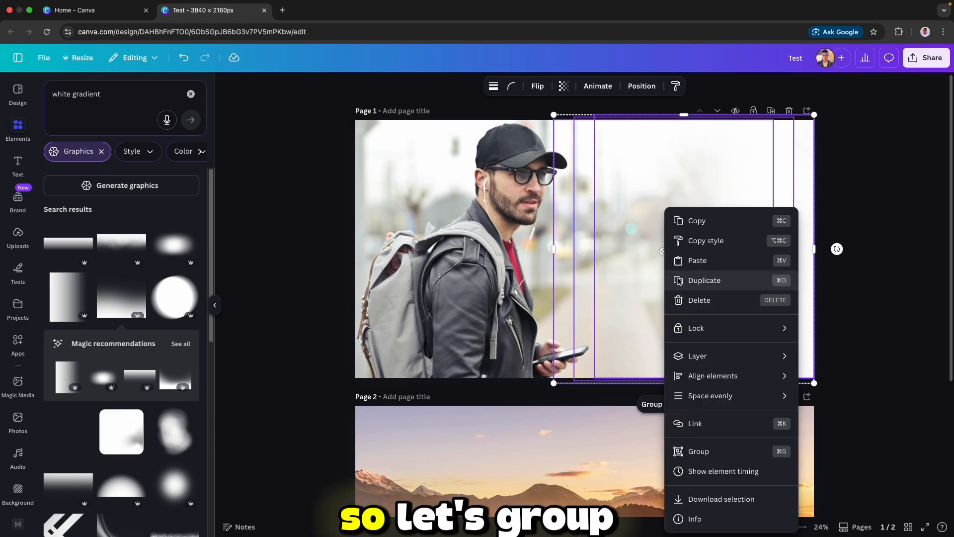
left_click(731, 451)
- Duplicate the gradient group onto page 2's left side, rotate it so the white faces left, and enlarge it beyond the page's edges
scroll(729, 308, "down", 2)
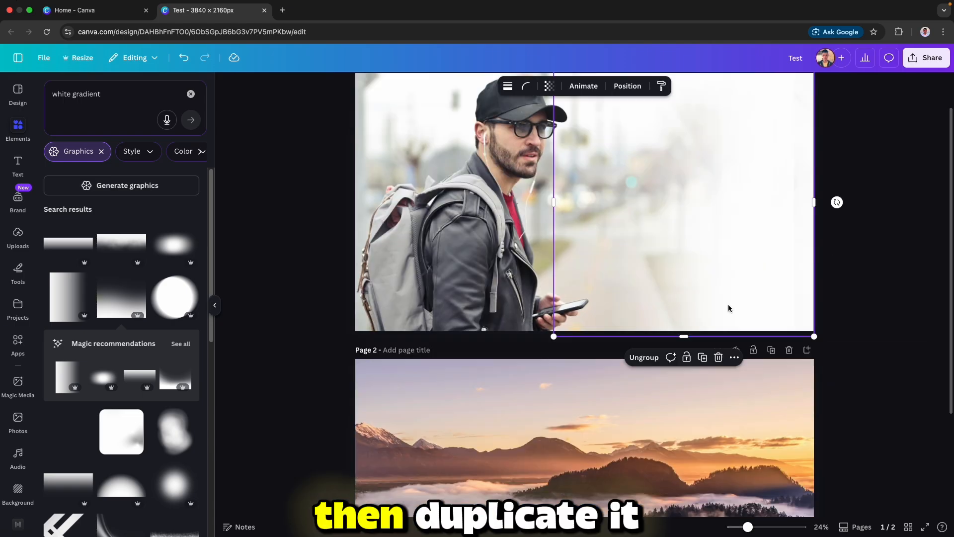
left_click(703, 359)
scroll(714, 199, "down", 3)
left_click_drag(716, 154, 525, 431)
left_click_drag(638, 370, 445, 375)
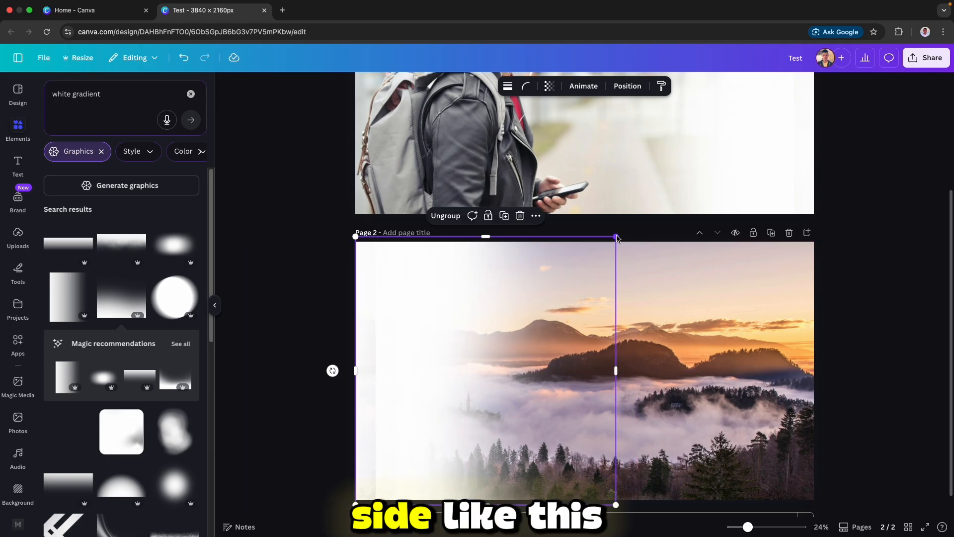
left_click_drag(621, 237, 684, 184)
left_click_drag(649, 271, 641, 274)
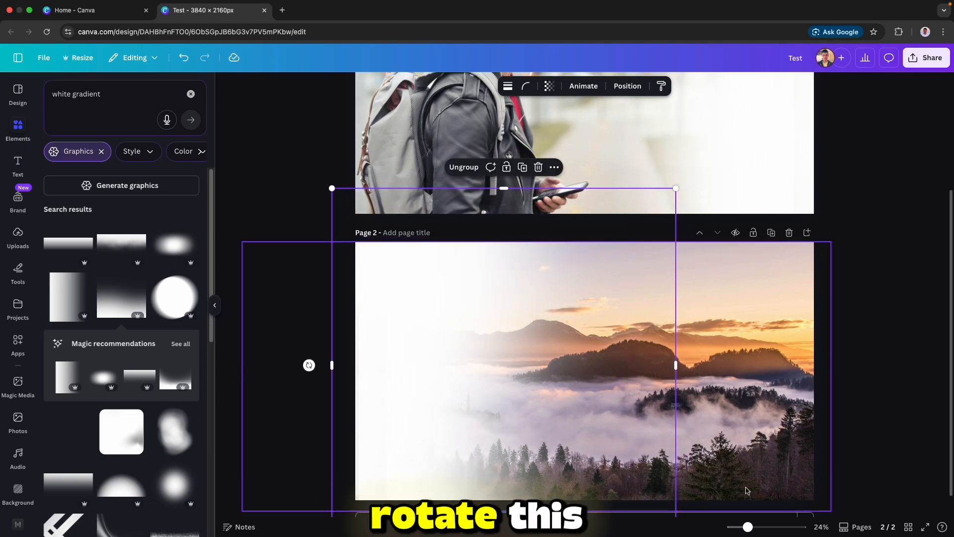
- Add another white gradient to page 2, rotated with its white side facing left and enlarged over the landscape's left part
left_click_drag(748, 526, 740, 526)
scroll(791, 469, "up", 1)
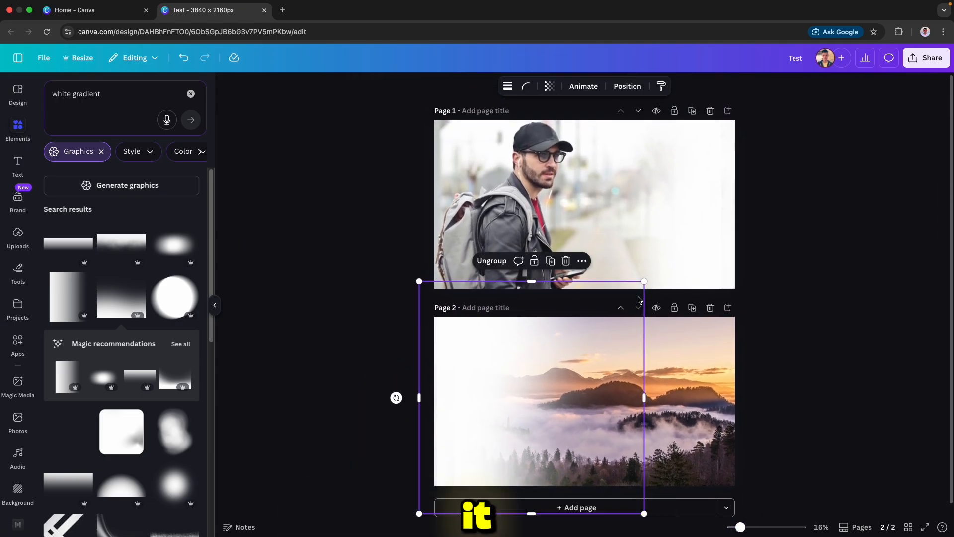
left_click(114, 315)
left_click_drag(584, 493, 500, 401)
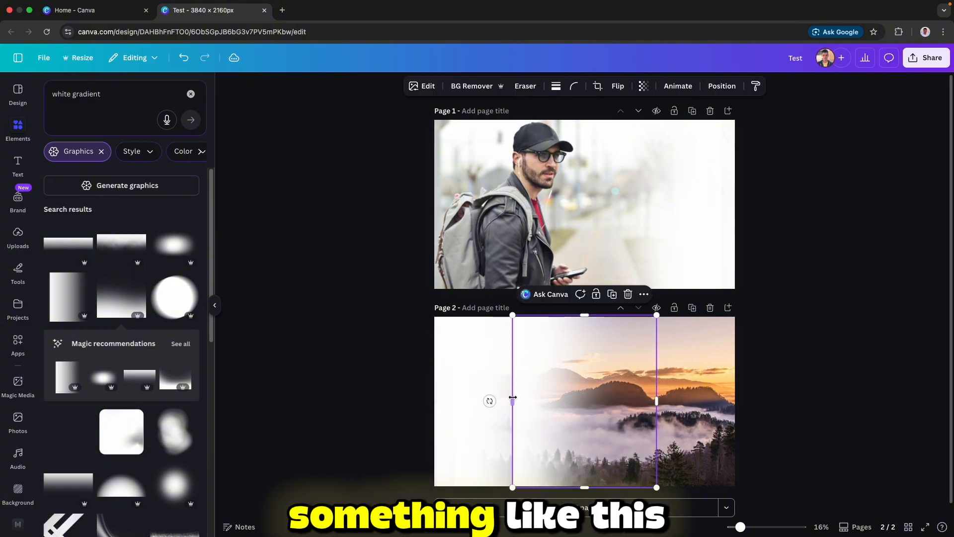
left_click_drag(513, 315, 430, 252)
left_click_drag(525, 362, 531, 420)
left_click(823, 443)
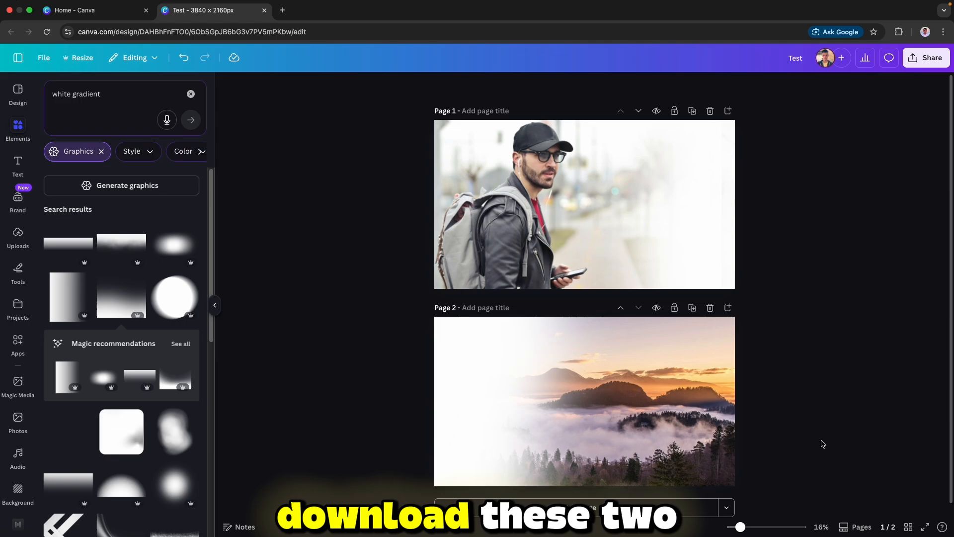
- Download only page 1 of the design as a PNG
left_click(925, 62)
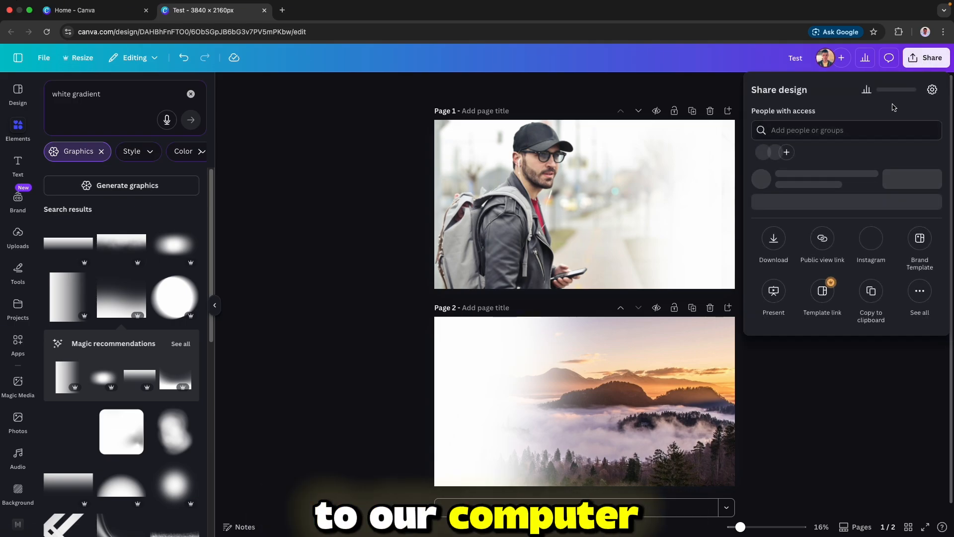
left_click(774, 246)
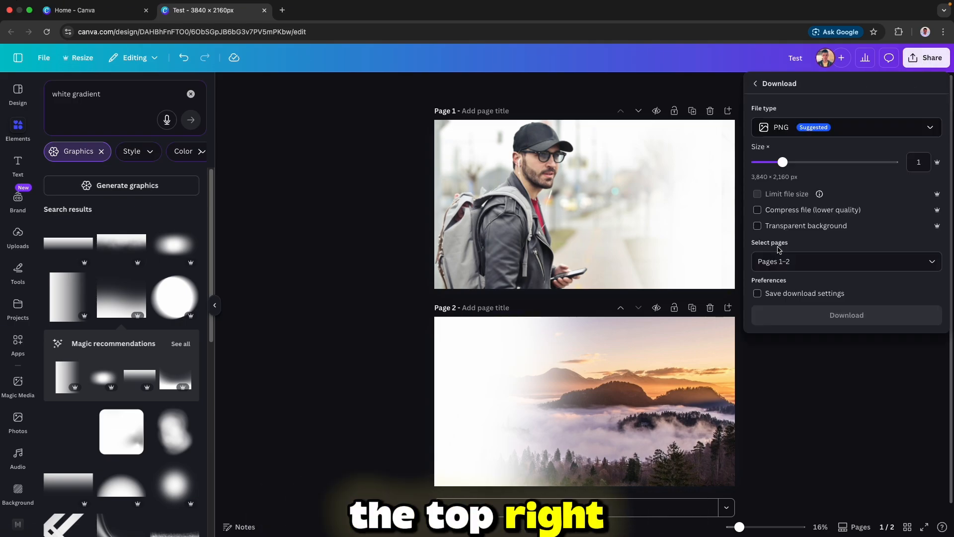
left_click(805, 261)
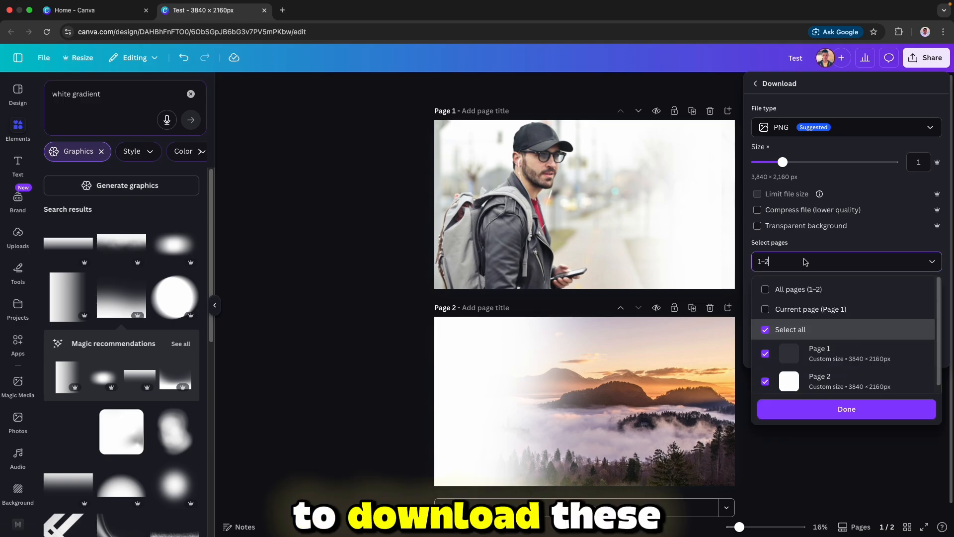
left_click(765, 330)
left_click(766, 353)
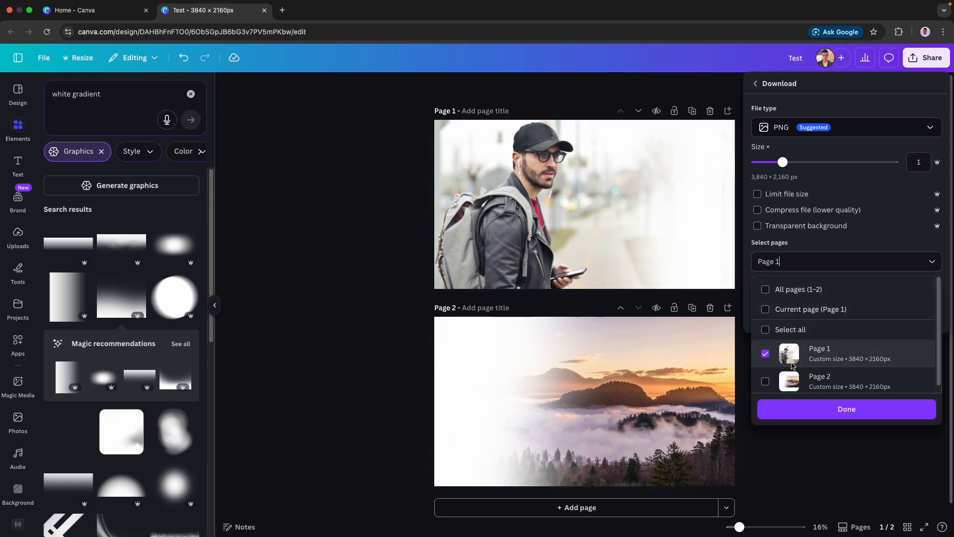
left_click(854, 409)
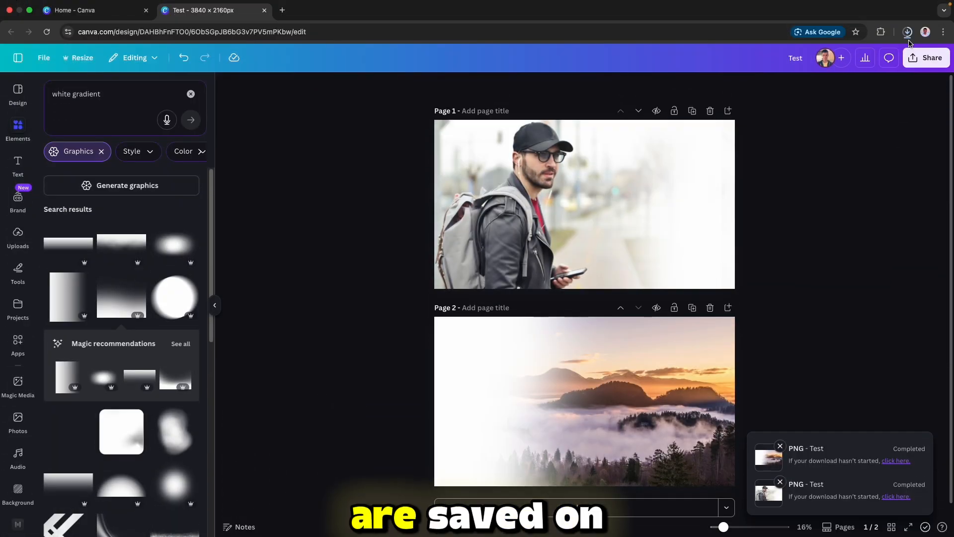
- Upload the downloaded Test (1).png and Test.png from the browser's download history into the design's image uploads
left_click(908, 36)
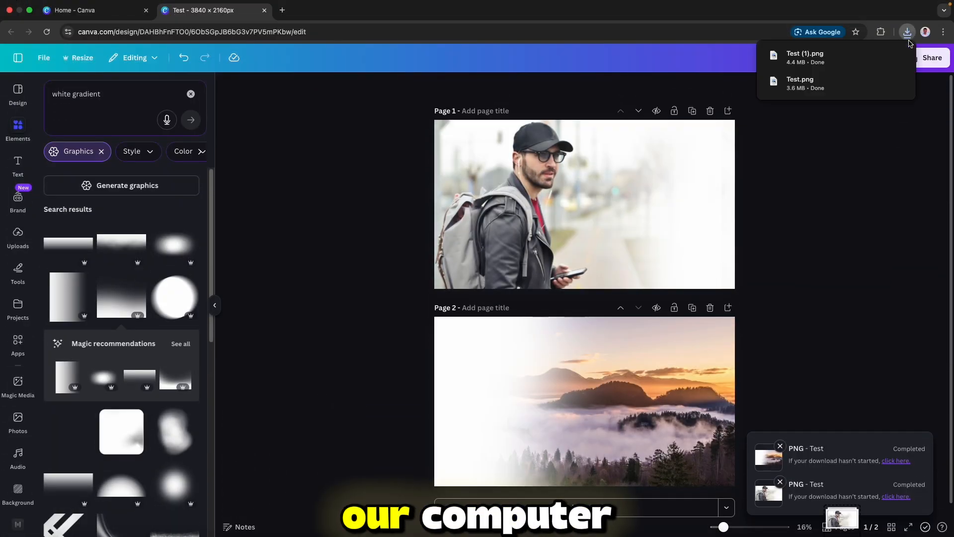
left_click(15, 236)
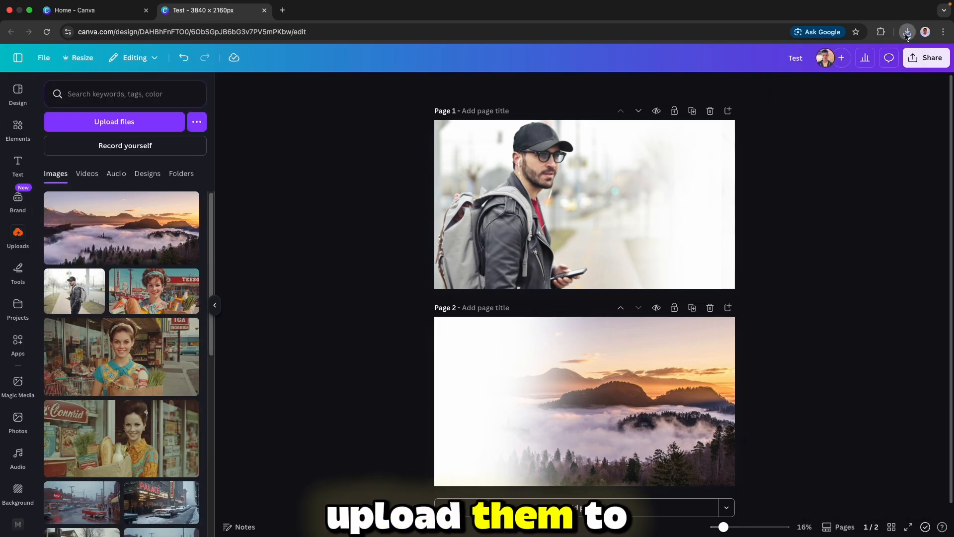
left_click(908, 32)
left_click_drag(806, 76, 149, 233)
left_click(882, 32)
left_click(907, 32)
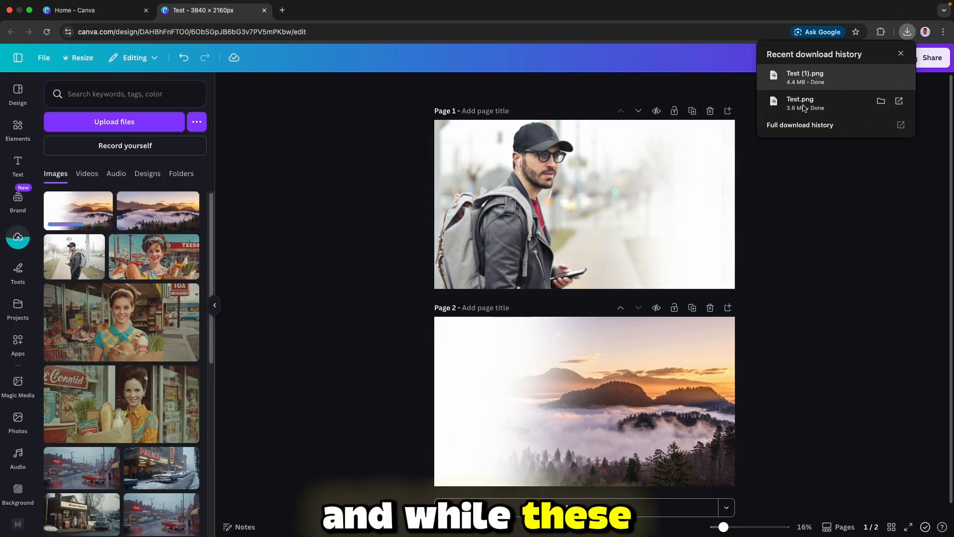
left_click_drag(804, 107, 149, 234)
- Delete page 2 and remove the gradient group and portrait photo from page 1
left_click(710, 307)
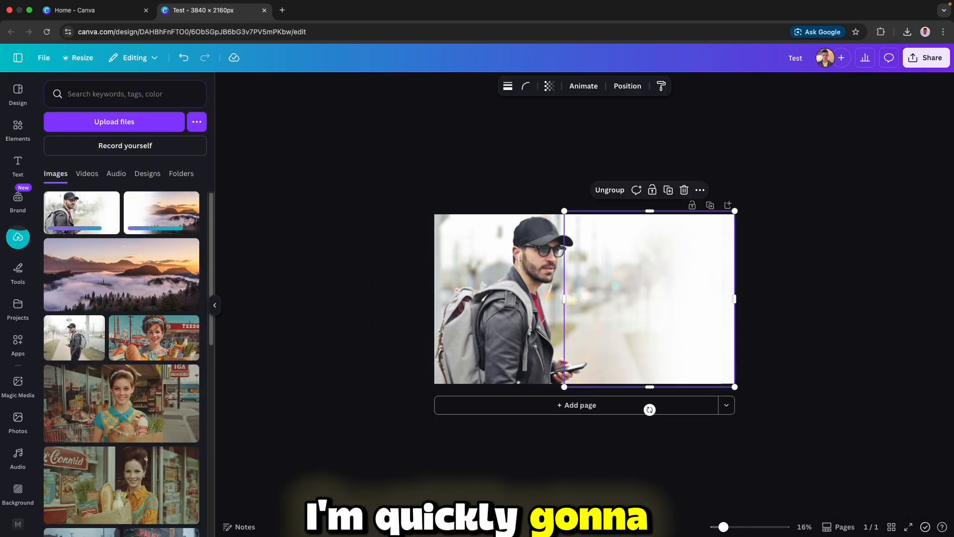
key("Delete")
left_click(635, 298)
key("Delete")
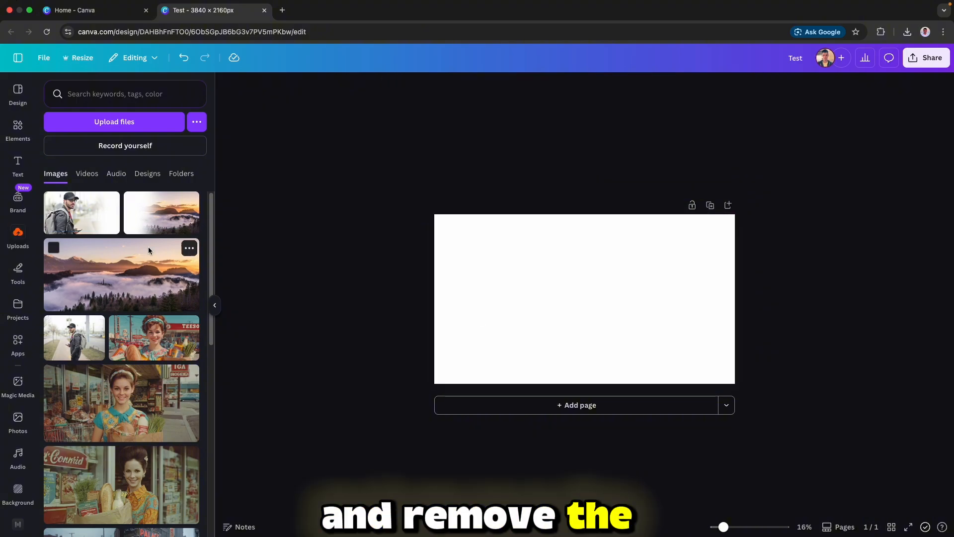
- Place the uploaded faded portrait on the blank page, aligned to the upper-left corner and enlarged to cover it
left_click(81, 212)
left_click_drag(565, 306, 528, 288)
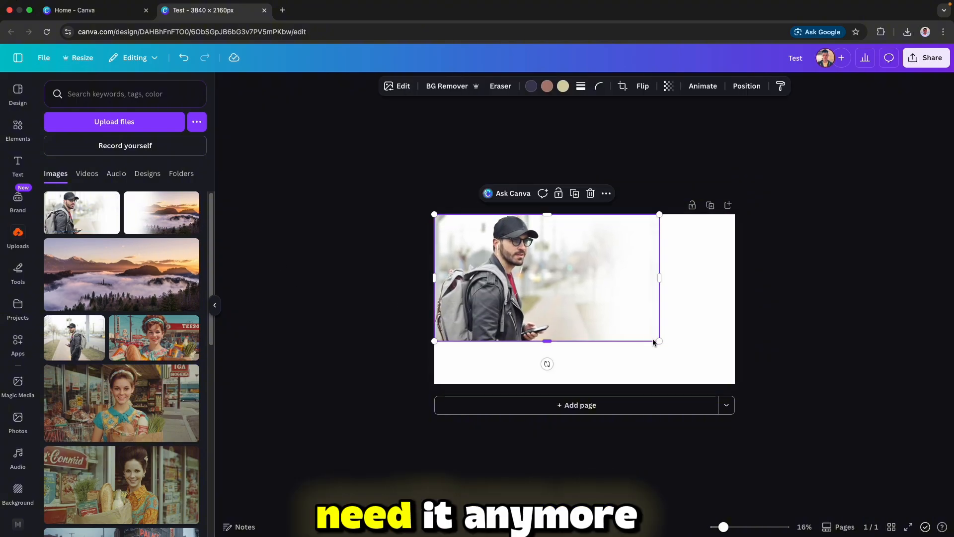
left_click_drag(659, 343, 744, 385)
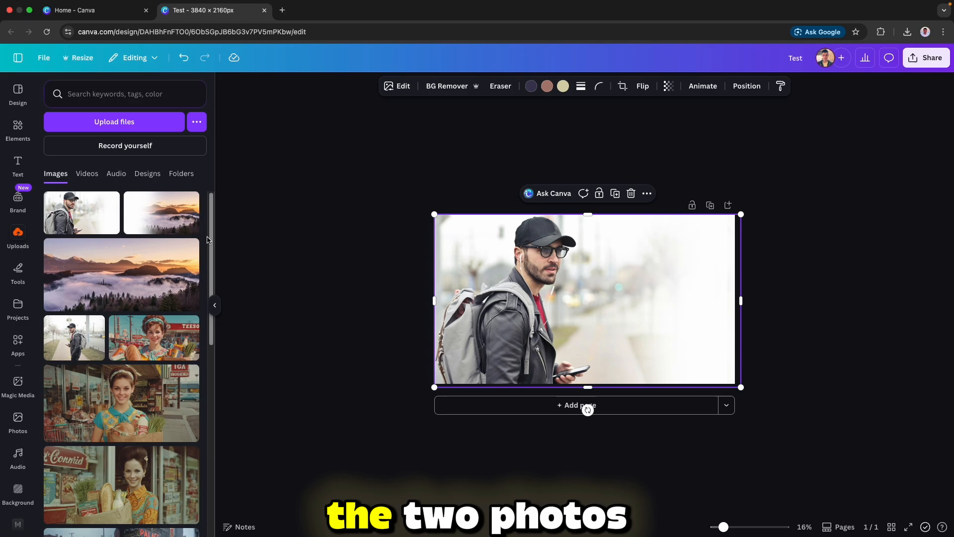
- Add the uploaded faded landscape over the portrait at full page size and set its transparency to 65
left_click(161, 213)
mouse_move(495, 331)
left_mouse_down()
mouse_move(539, 311)
mouse_move(435, 383)
mouse_move(524, 347)
mouse_move(503, 345)
left_mouse_up()
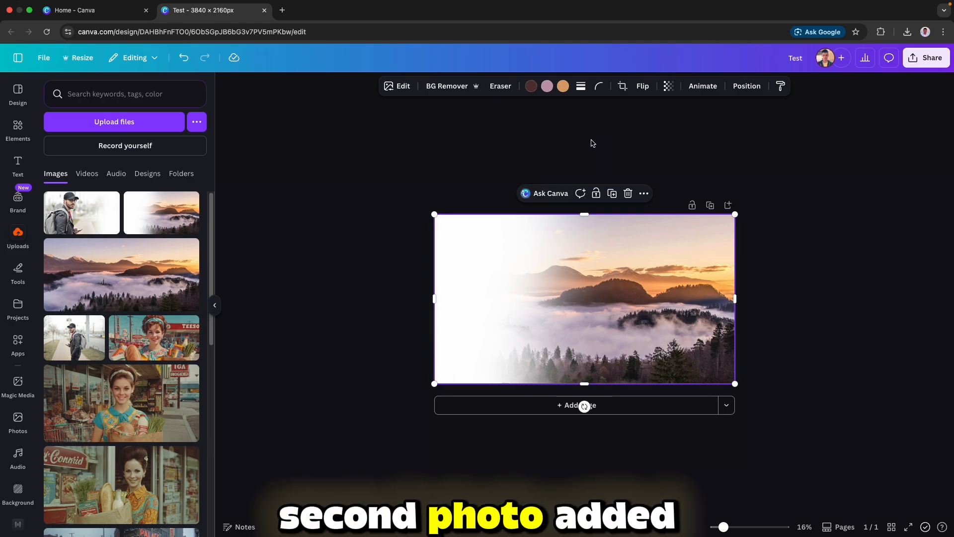
left_click(665, 92)
left_click_drag(693, 127, 665, 133)
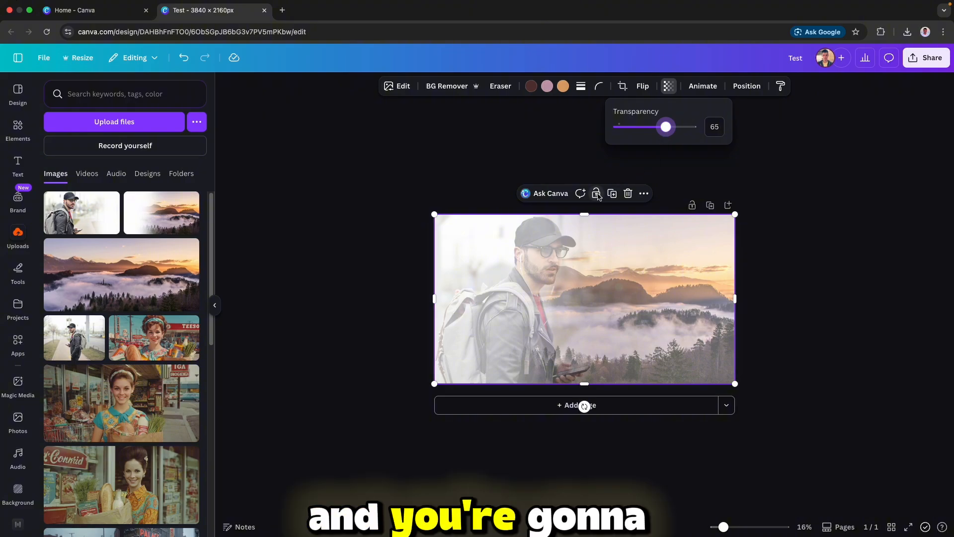
- Shift the faded landscape to the right past the page edge and send it one layer backward behind the portrait
left_click_drag(623, 283, 695, 279)
left_click(463, 287)
right_click(464, 289)
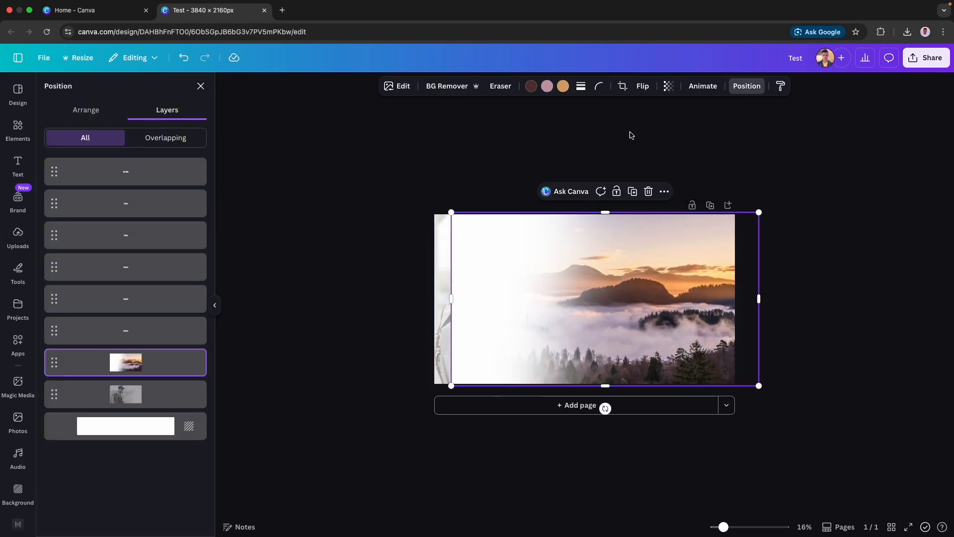
key("super+bracketleft")
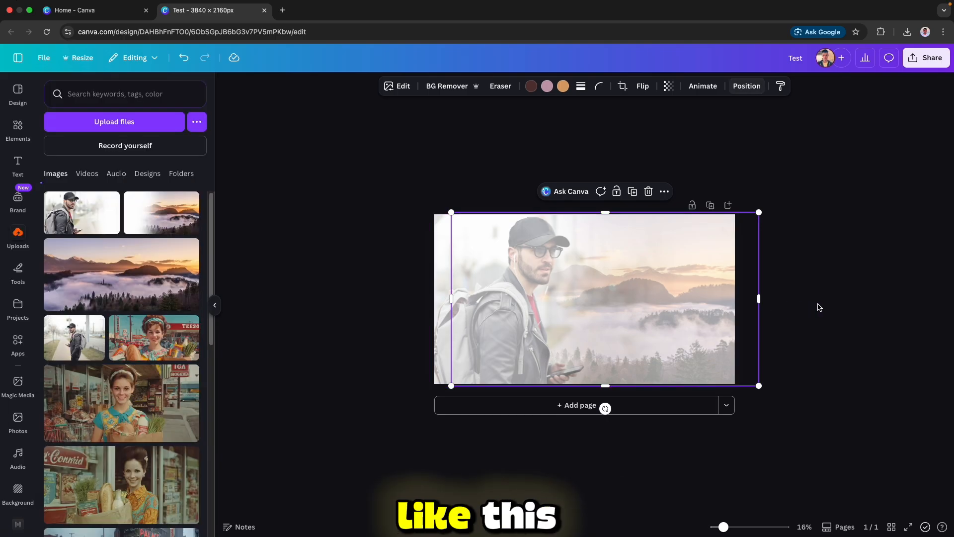
- Download the blended page as a PNG and upload the resulting Test (2).png to the image uploads
left_click(816, 305)
left_click(920, 59)
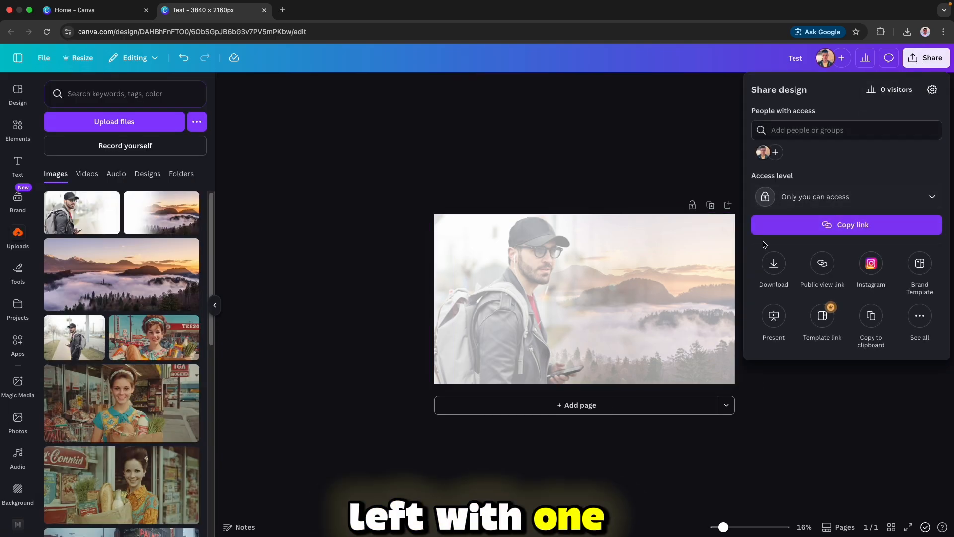
left_click(774, 266)
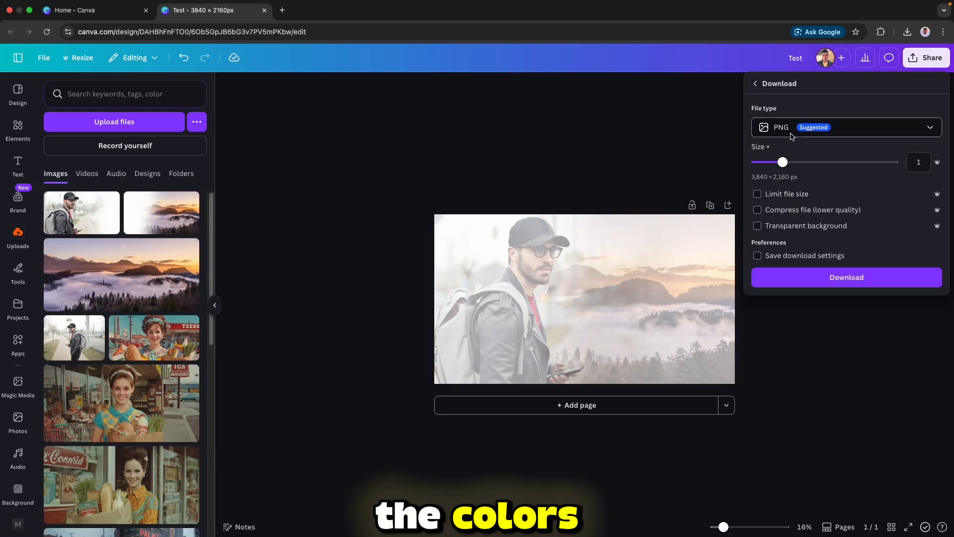
left_click(859, 276)
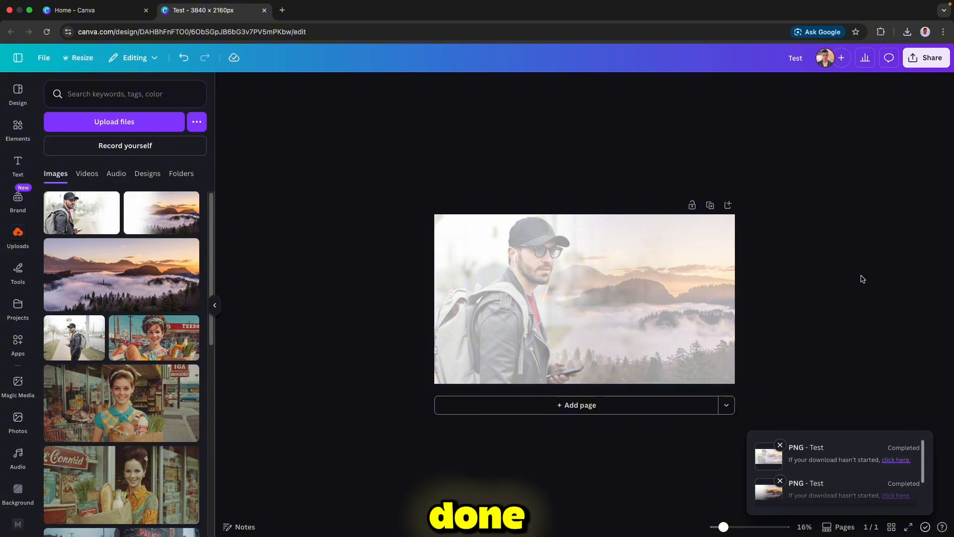
left_click(907, 32)
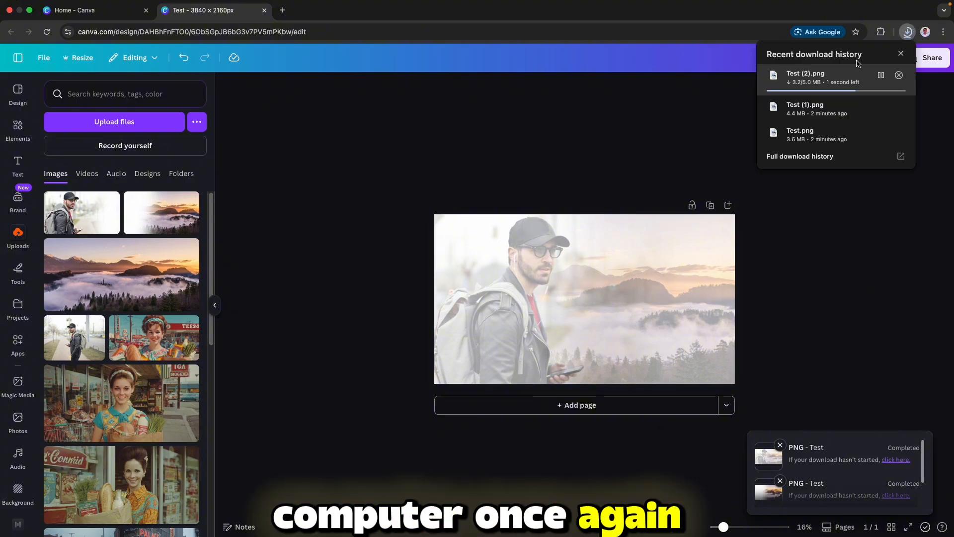
left_click_drag(846, 81, 120, 214)
- Delete both the semi-transparent portrait and the landscape from the page
left_click(489, 259)
key("Delete")
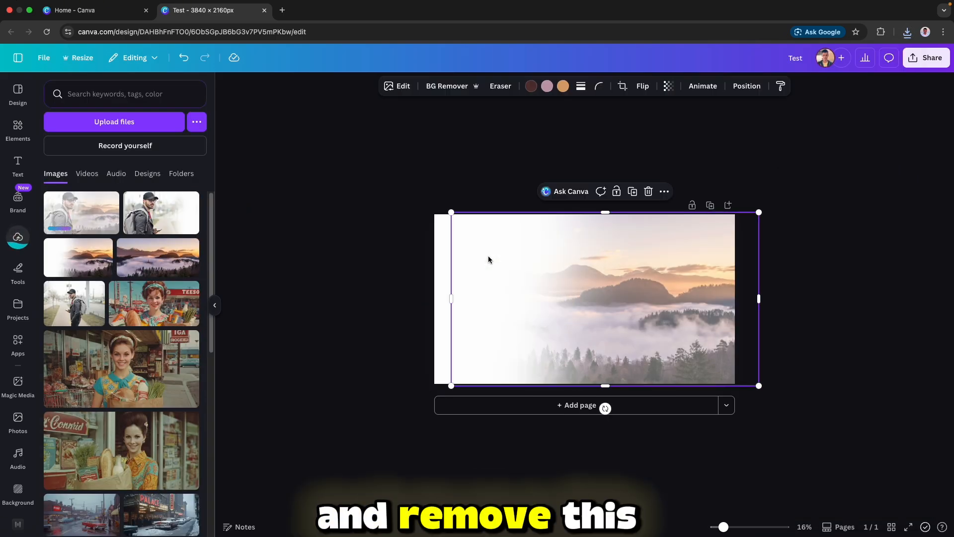
key("Delete")
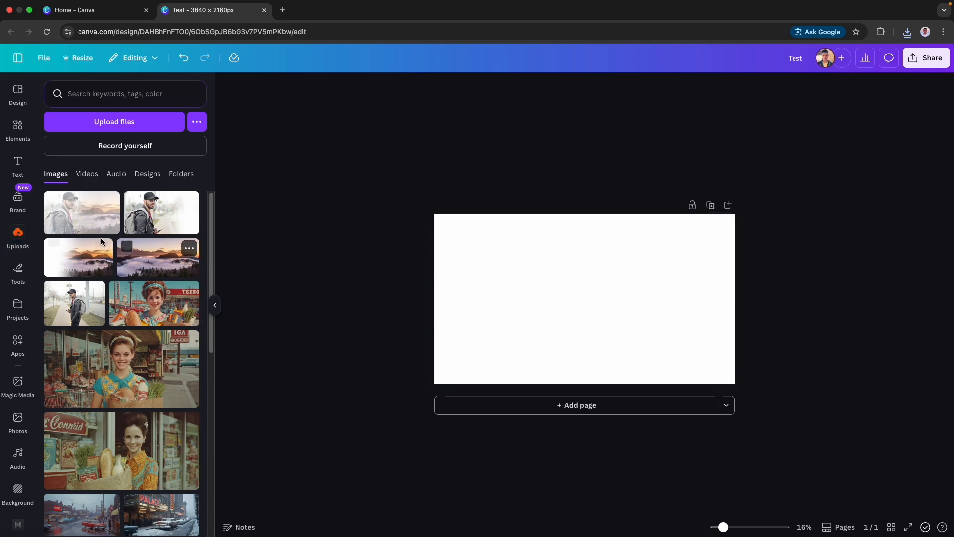
- Place the uploaded merged image on the page and enlarge it to fill the whole page
left_click(89, 216)
left_click_drag(539, 254, 503, 233)
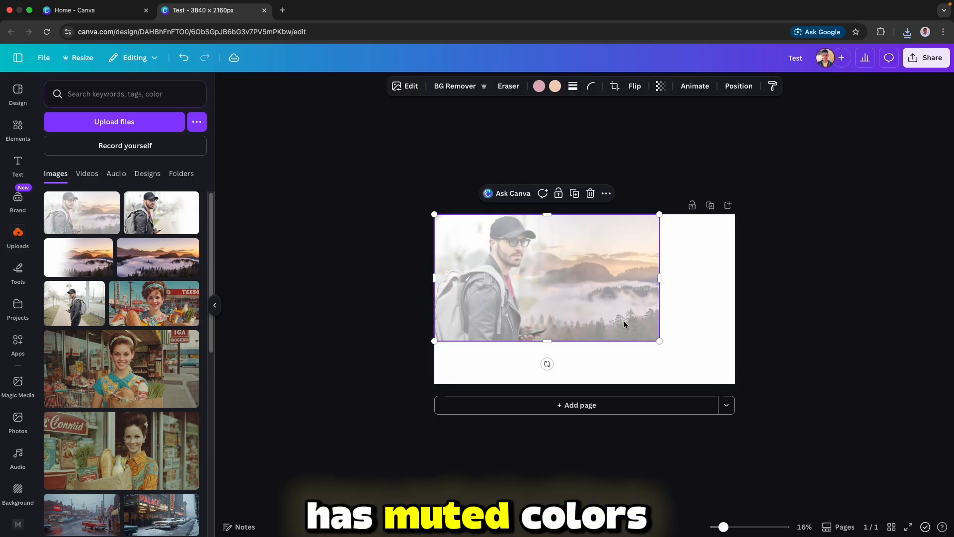
left_click_drag(657, 341, 744, 373)
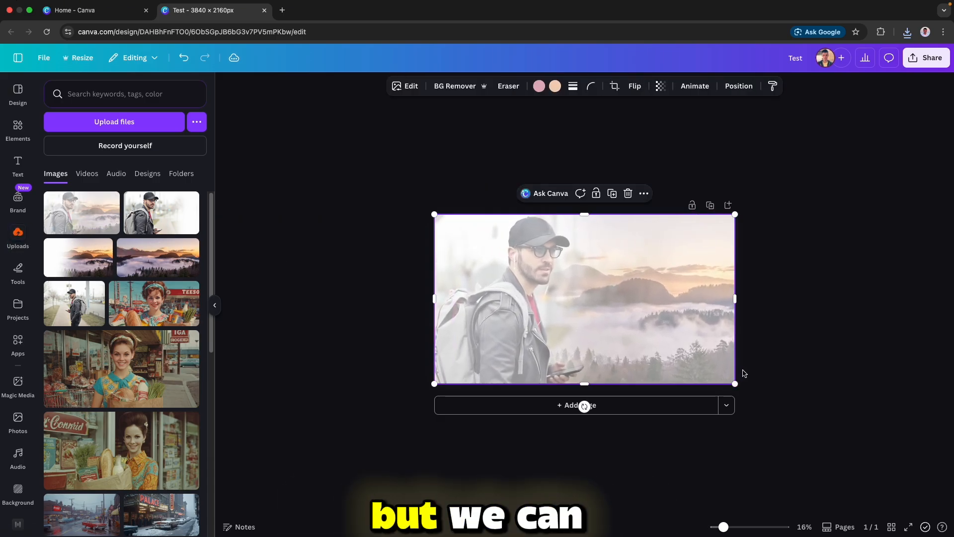
- Adjust the merged image's light with brightness at -40 and contrast at 100
left_click_drag(723, 527, 736, 527)
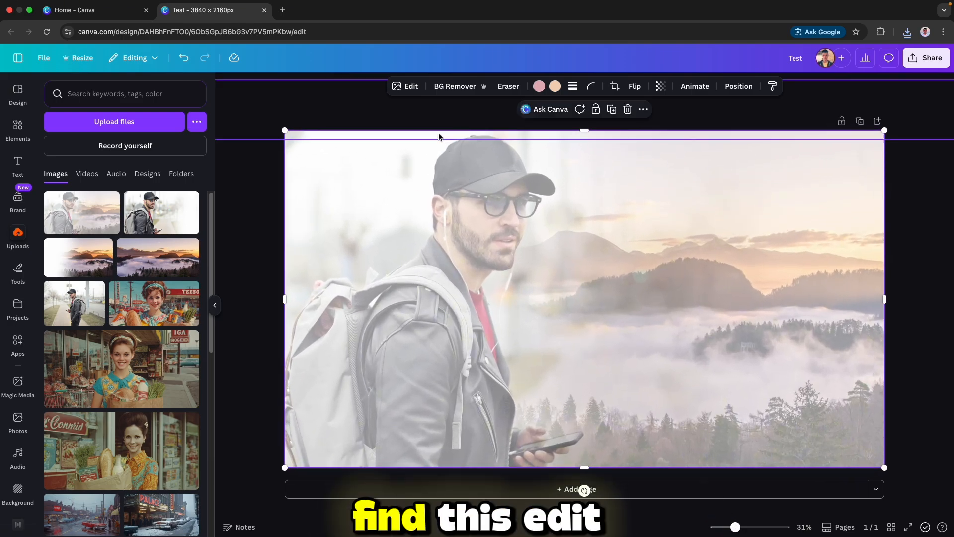
left_click(414, 89)
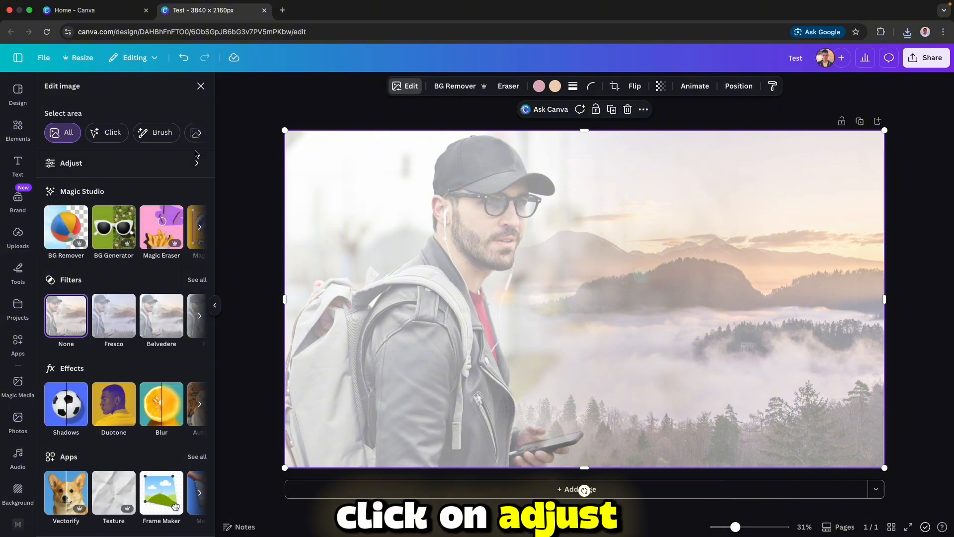
left_click(121, 171)
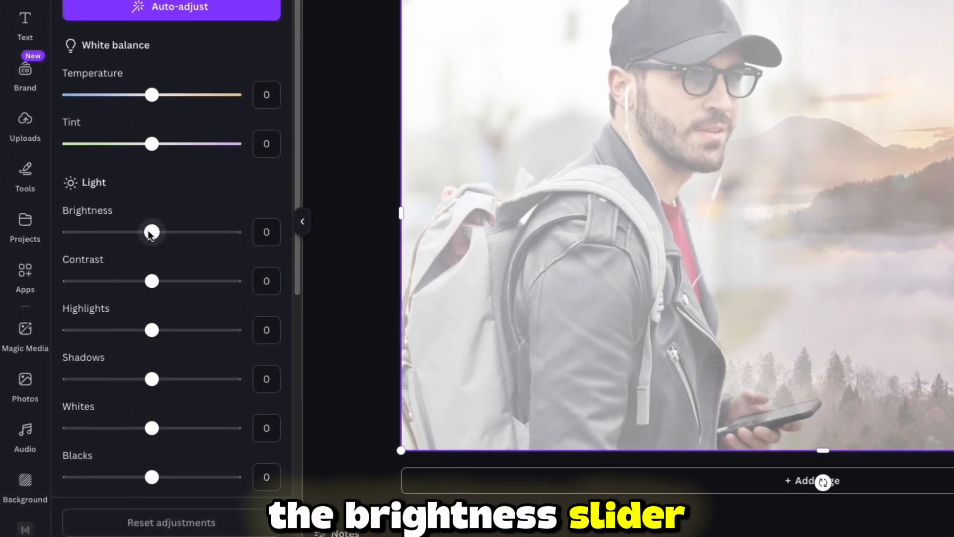
mouse_move(115, 230)
left_mouse_down()
mouse_move(99, 229)
mouse_move(121, 230)
left_mouse_up()
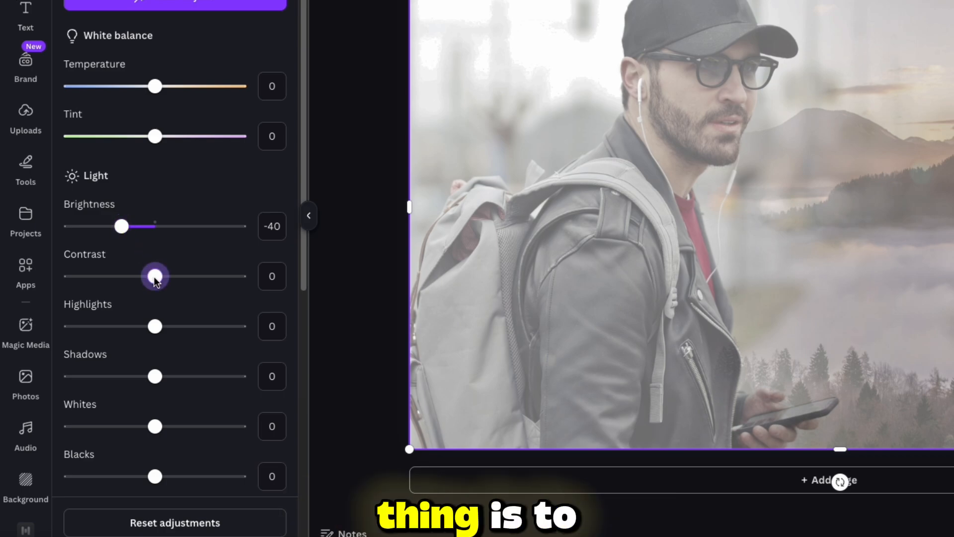
left_click_drag(154, 275, 270, 281)
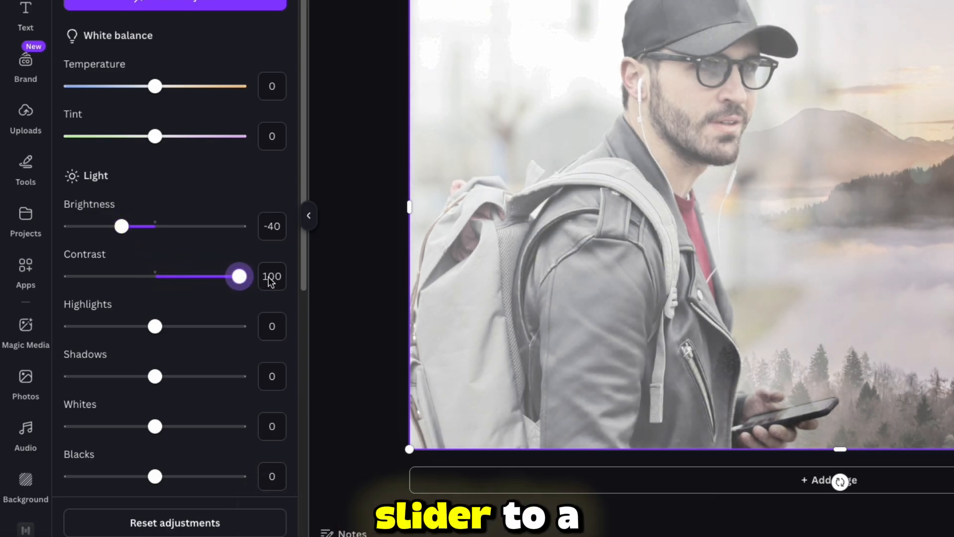
- Set the merged image's saturation to 60 and its vibrance to 17
scroll(209, 262, "down", 6)
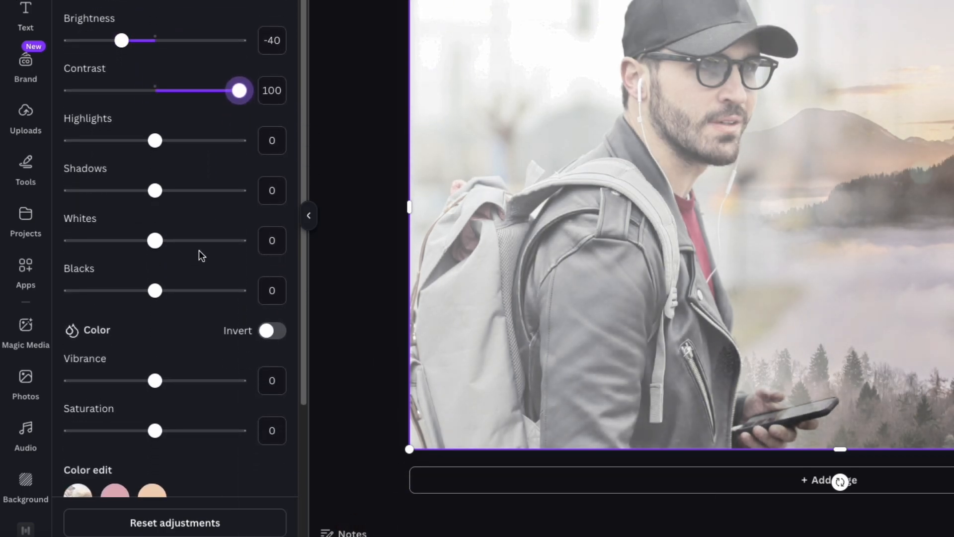
left_click_drag(155, 306, 206, 312)
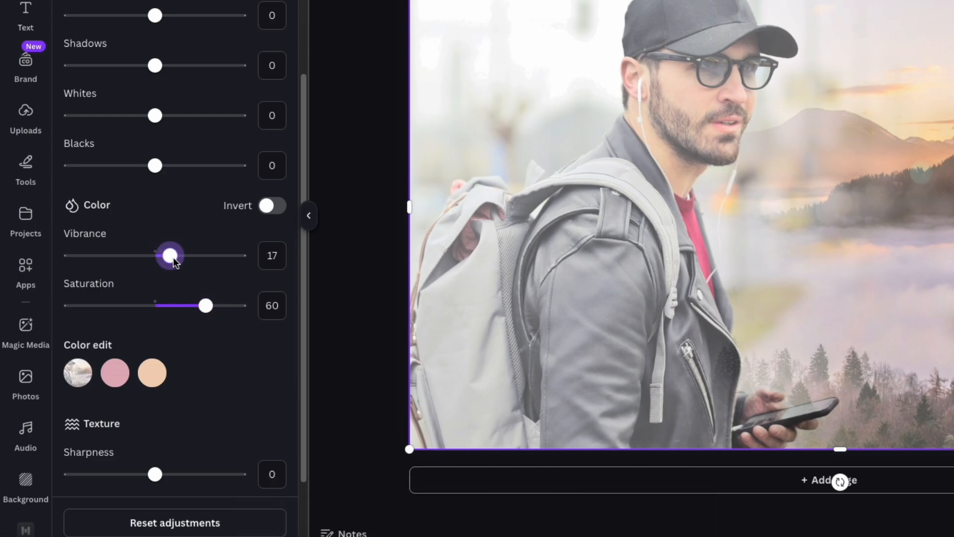
left_click_drag(173, 257, 156, 291)
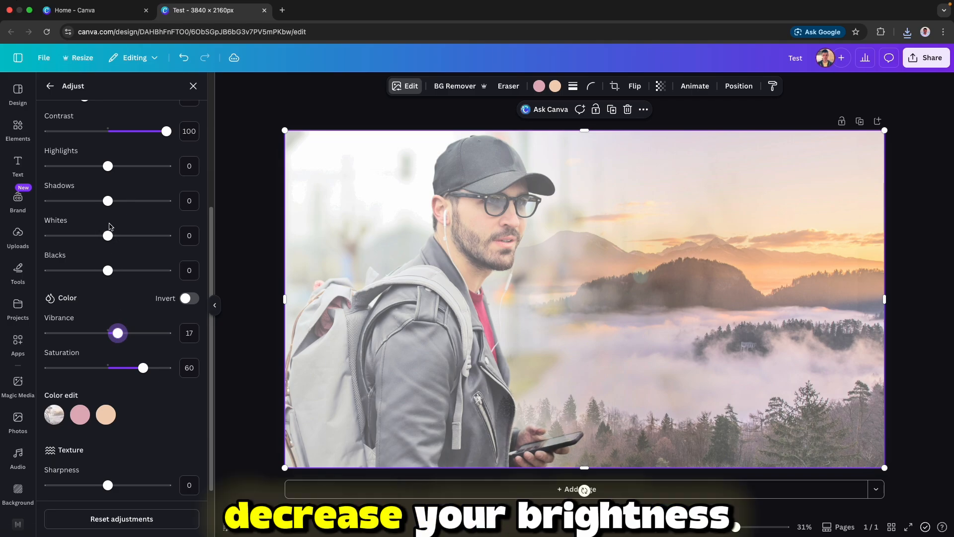
- Fine-tune the merged image with whites -19, blacks -6, shadows -13 and sharpness 15
mouse_move(108, 235)
left_mouse_down()
mouse_move(85, 236)
mouse_move(97, 237)
left_mouse_up()
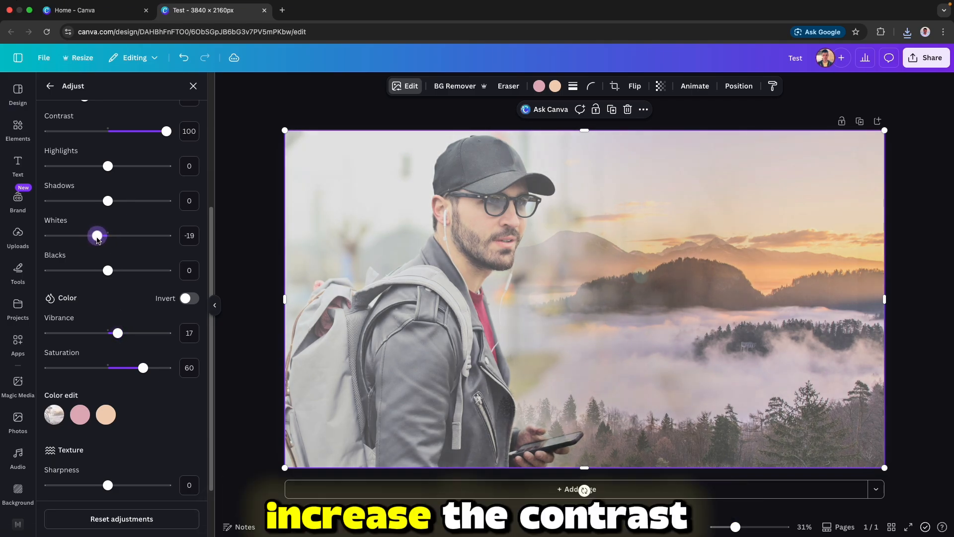
left_click_drag(108, 270, 118, 271)
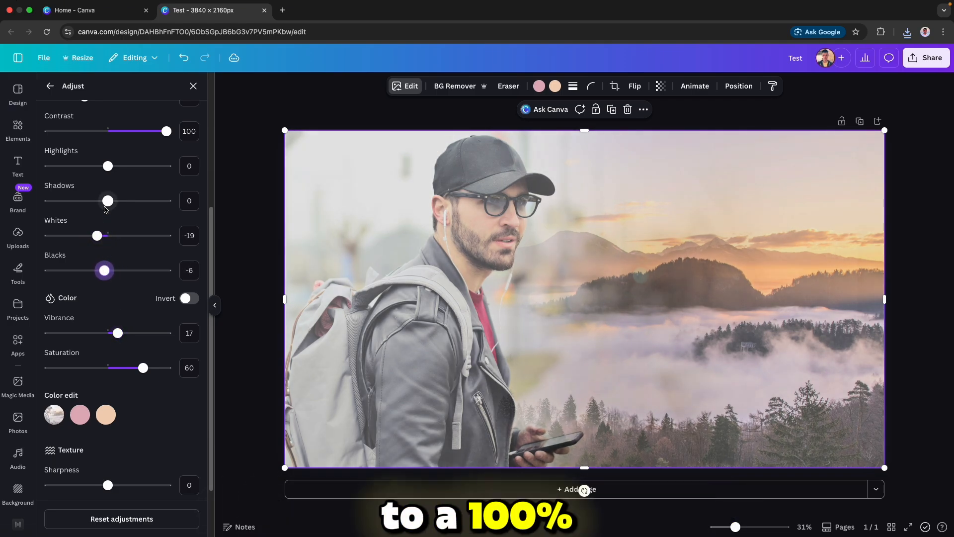
left_click_drag(98, 204, 100, 202)
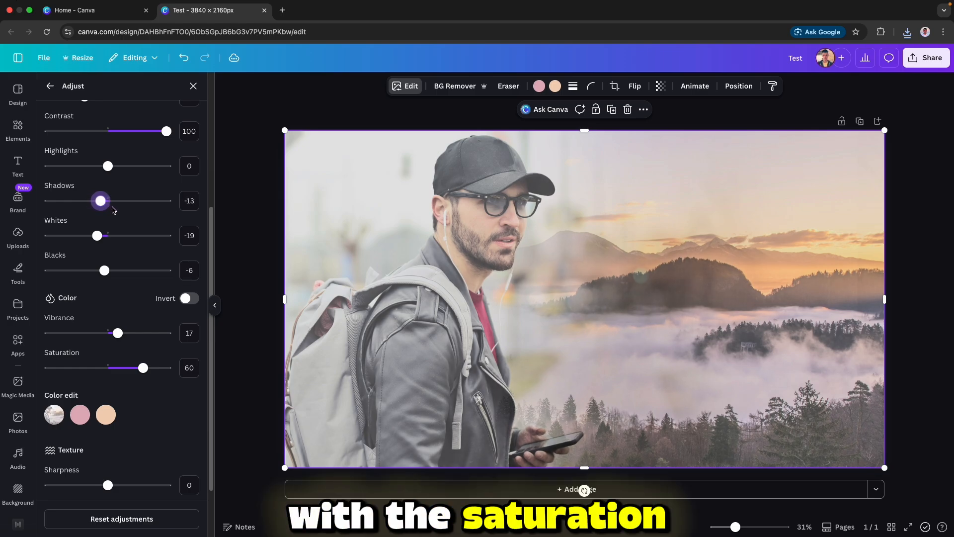
scroll(129, 225, "up", 2)
scroll(128, 249, "down", 3)
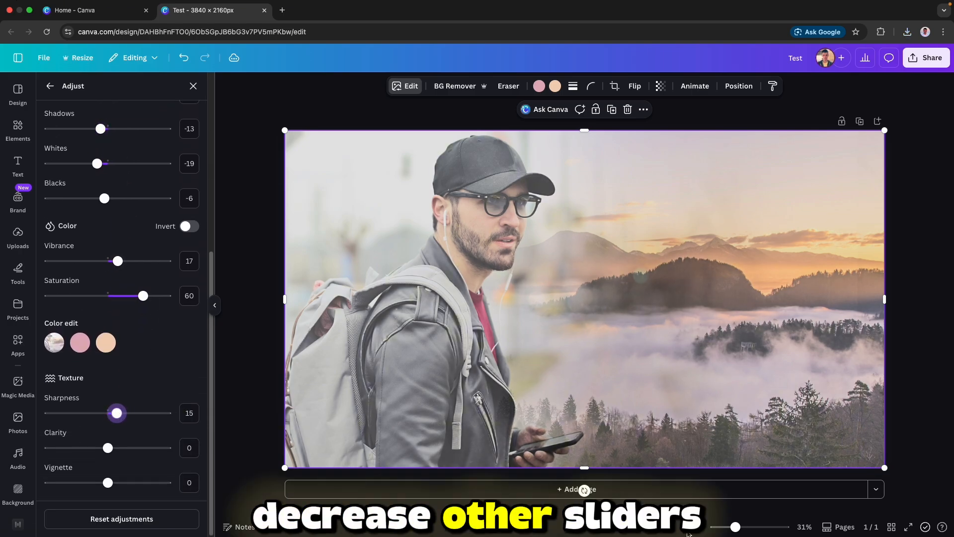
left_click_drag(736, 527, 730, 527)
left_click(803, 471)
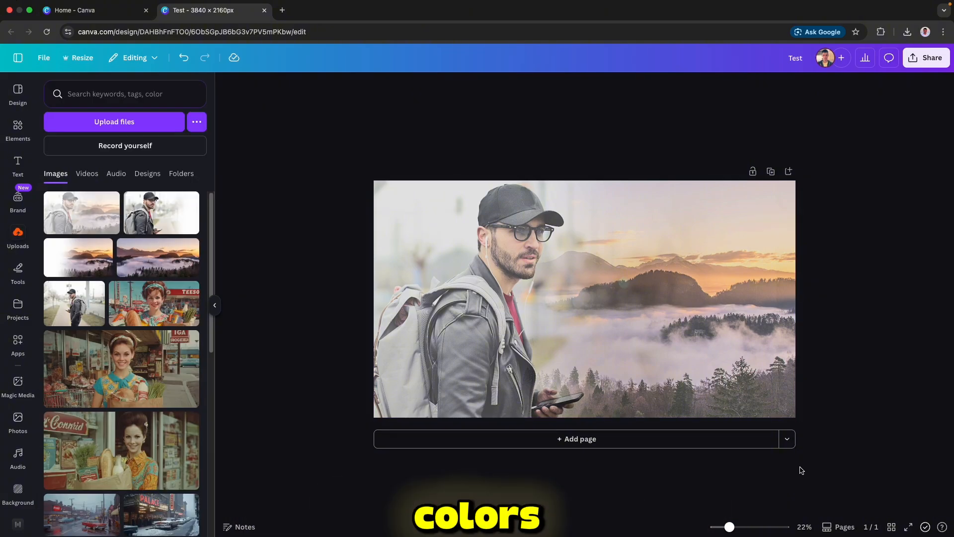
- Download the color-adjusted design as a PNG and open Test (3).png full screen in Preview
left_click(926, 57)
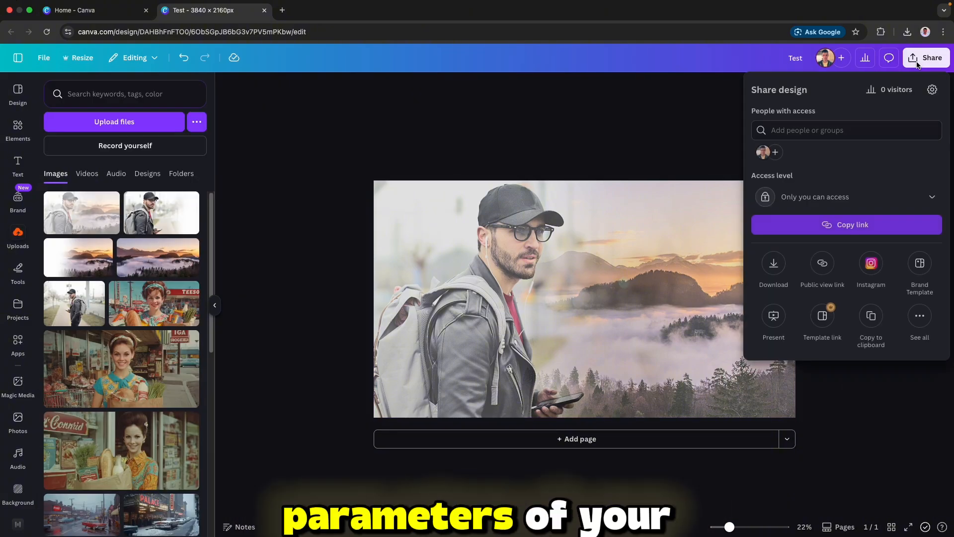
left_click(770, 261)
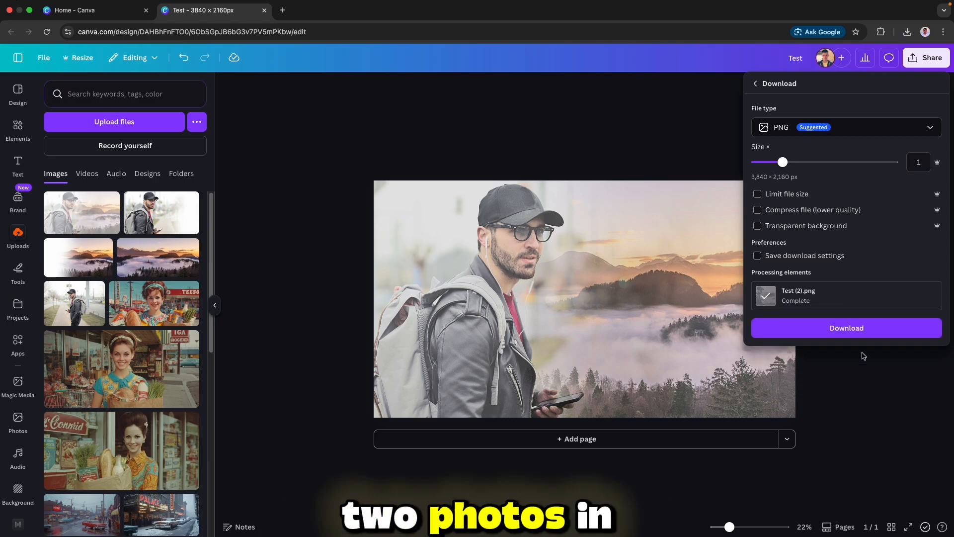
left_click(859, 332)
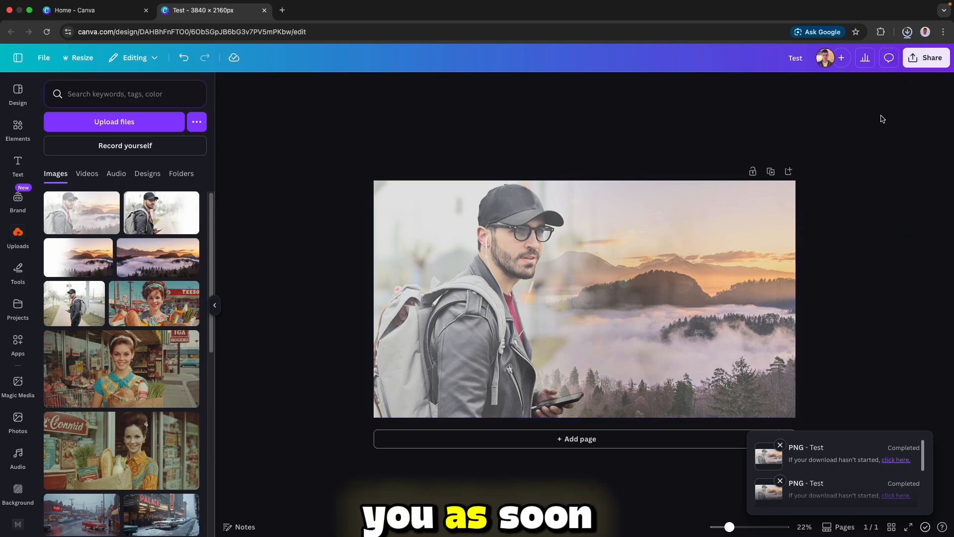
left_click(907, 32)
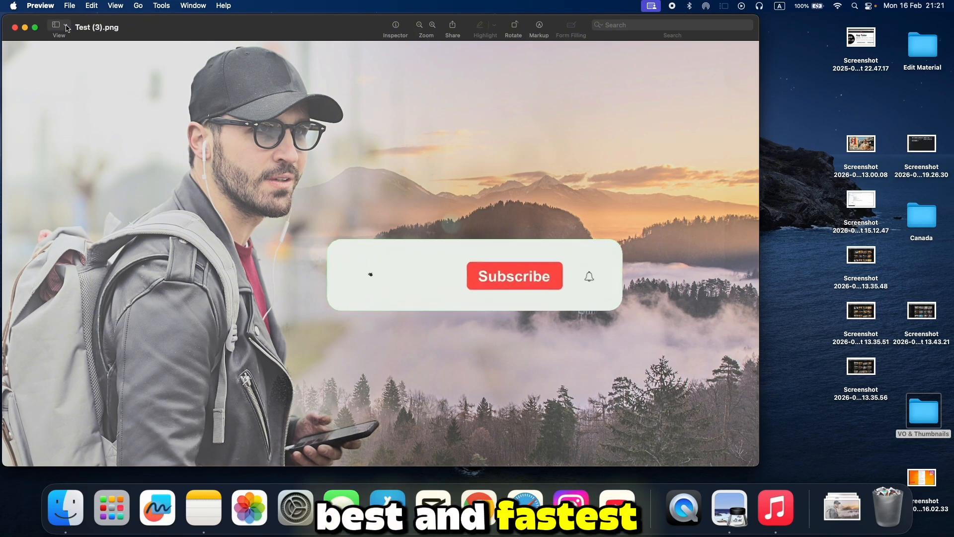
left_click(35, 28)
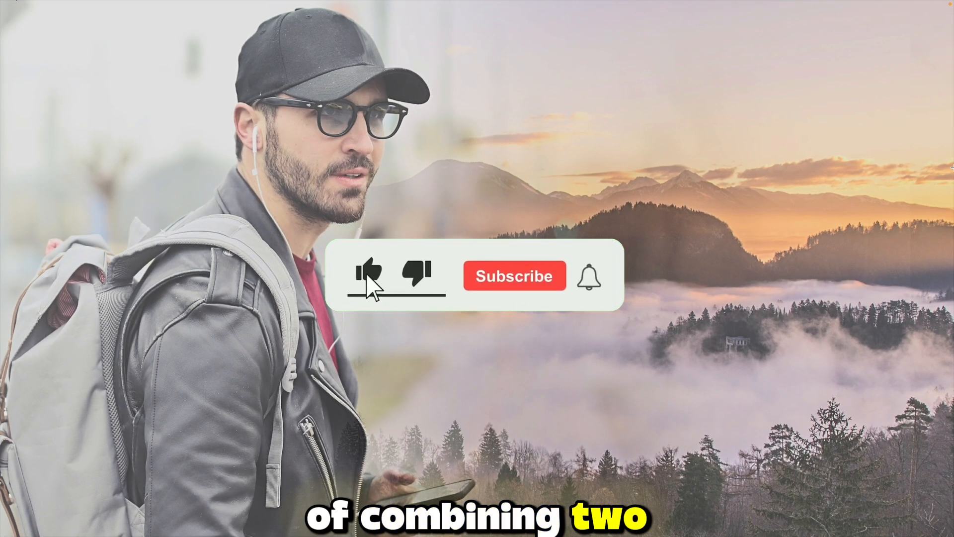